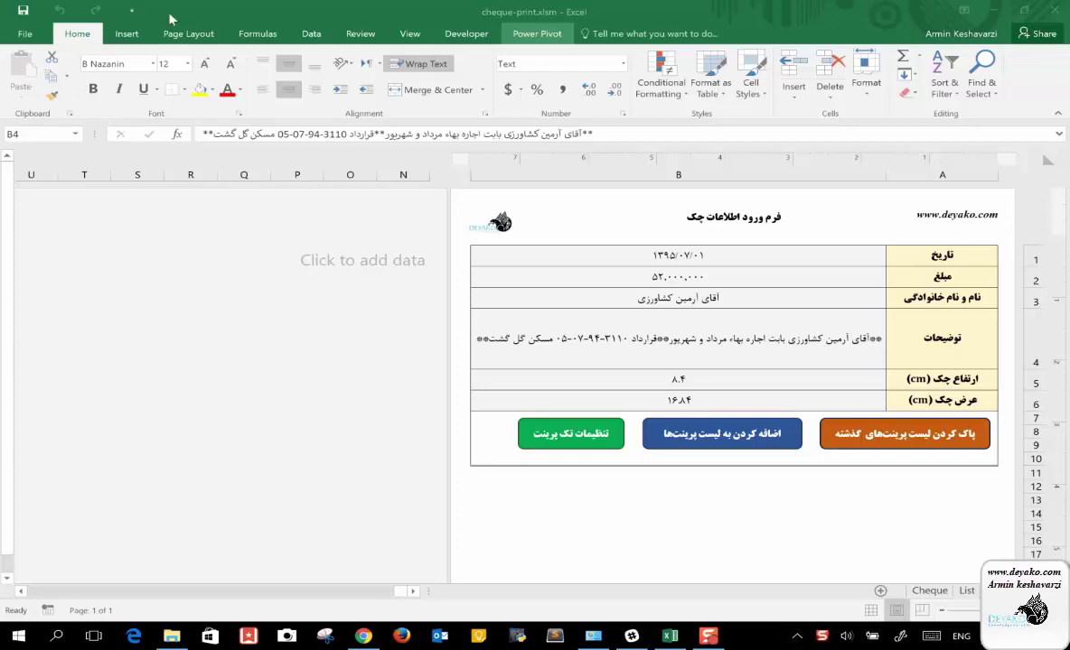
- Check the date, amount and description entries in B1:B6, then switch to the Cheque sheet
click(482, 172)
click(482, 172)
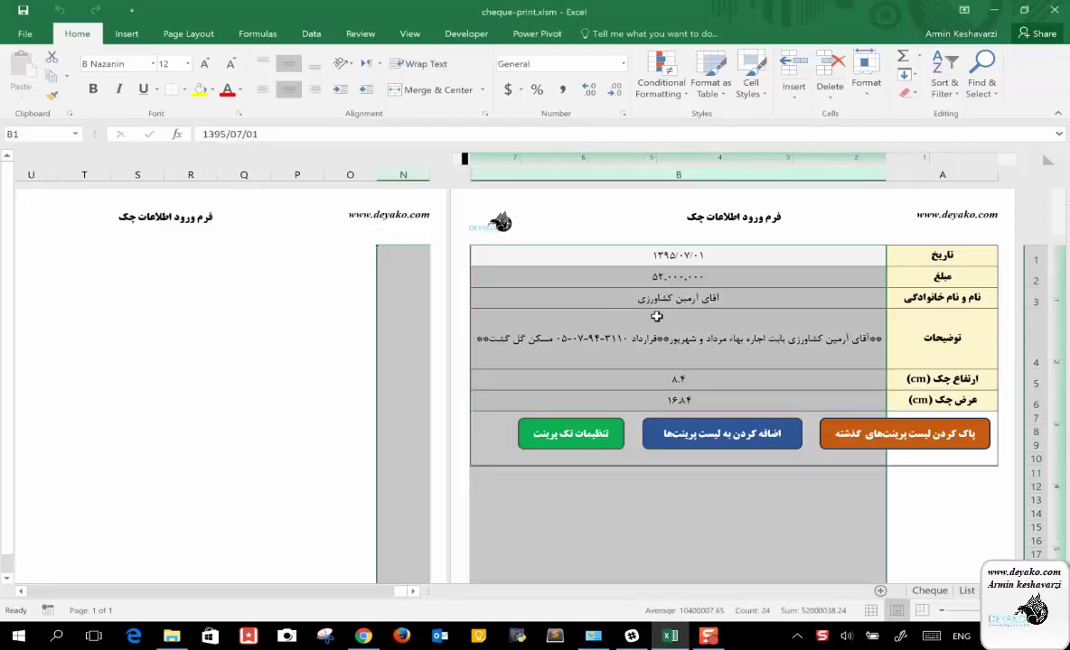
click(657, 316)
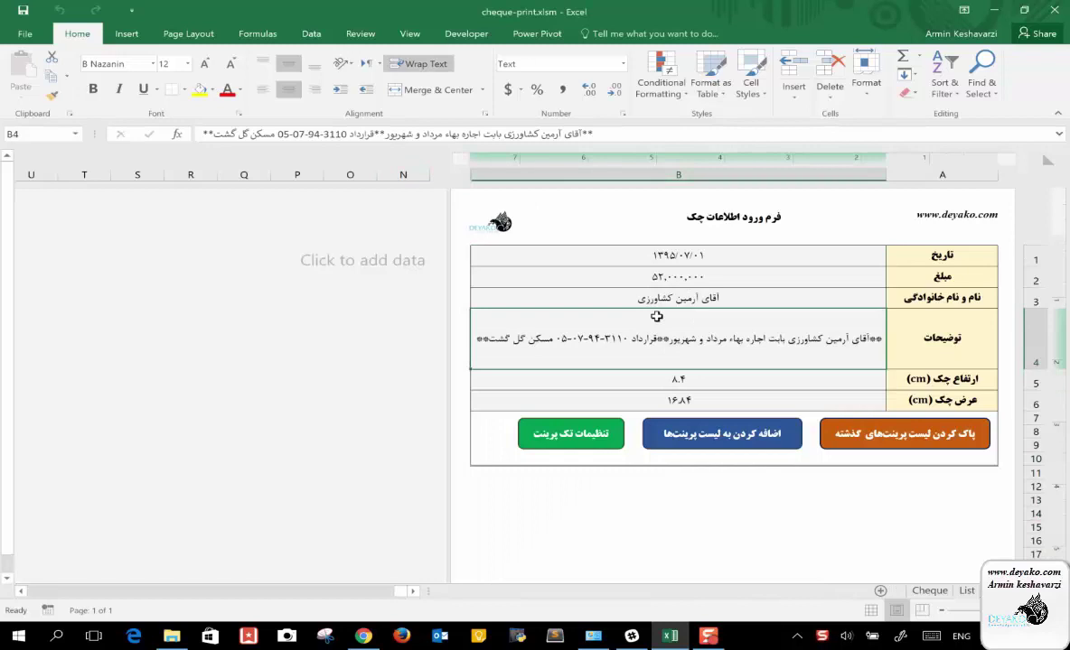
key(Up)
key(Up)
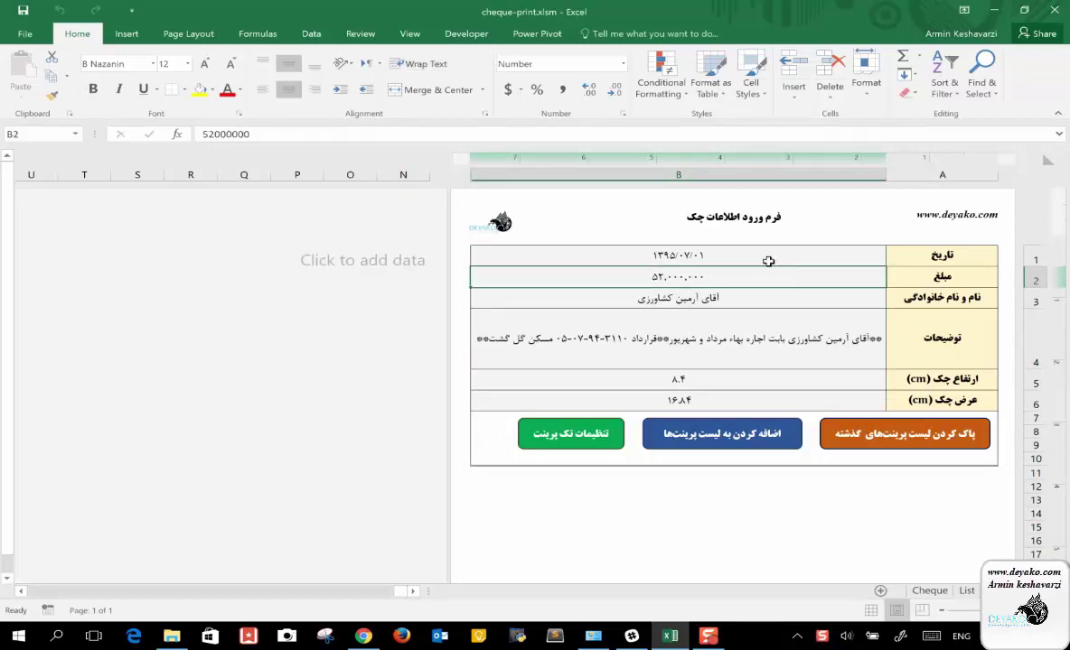
drag(708, 253, 749, 399)
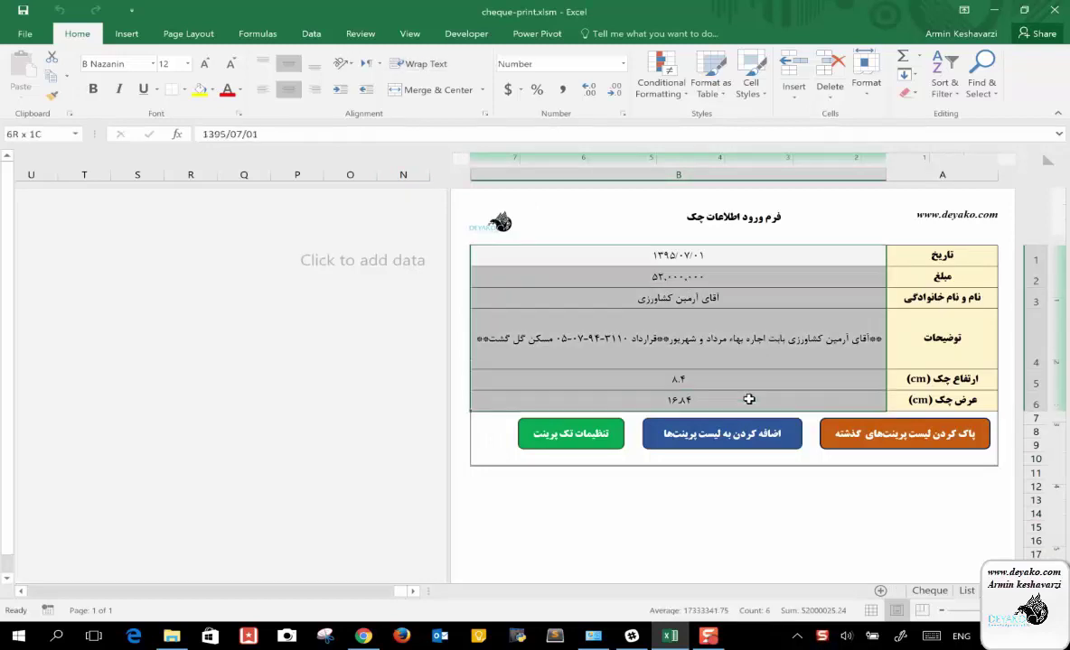
click(932, 593)
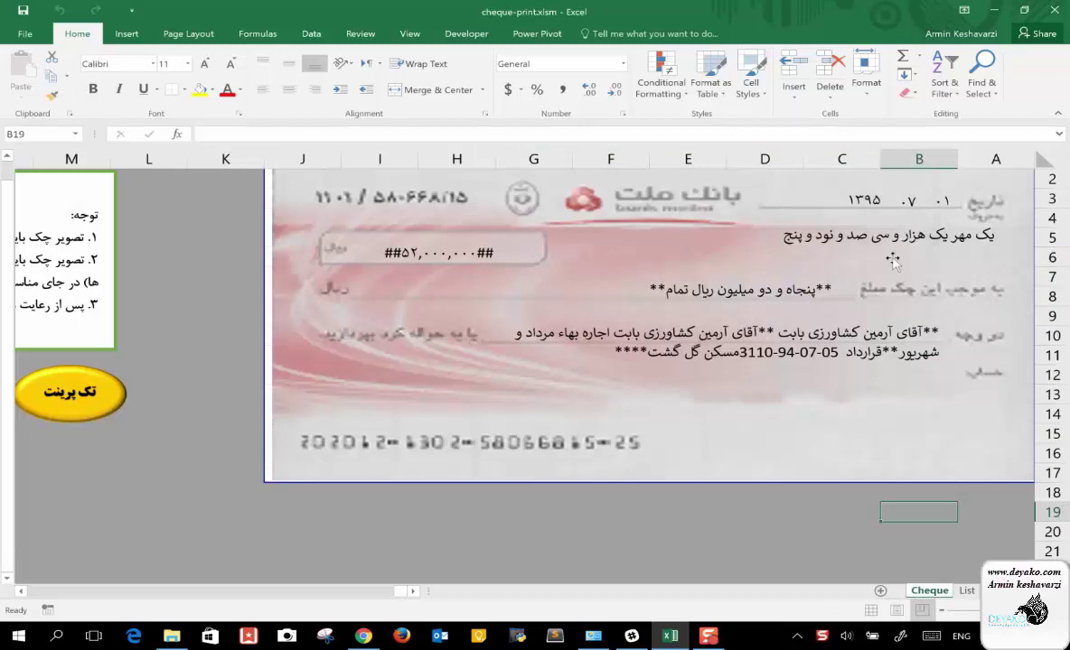
- Check the cheque text boxes' links to Data!G7 and Data!G8, then return to the Data sheet
click(777, 235)
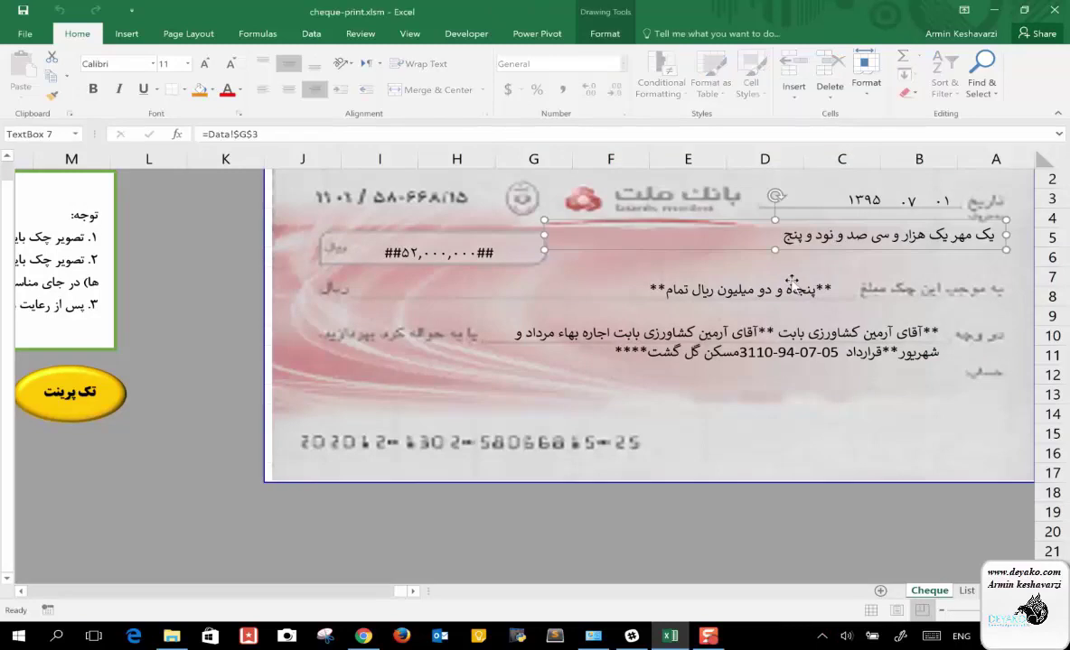
click(786, 285)
click(642, 321)
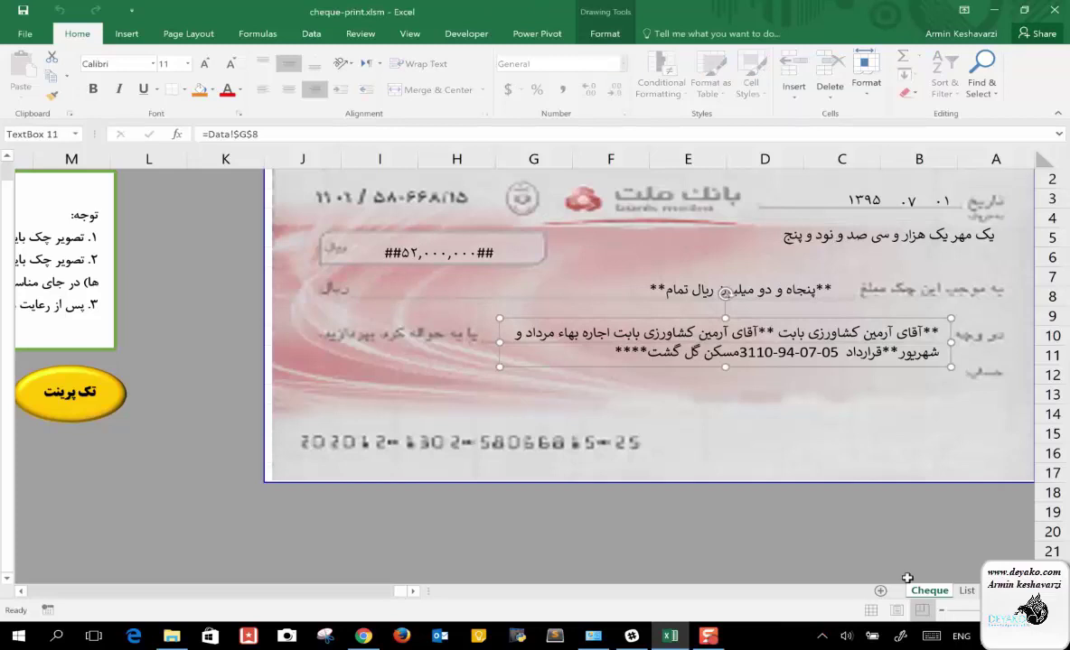
click(998, 590)
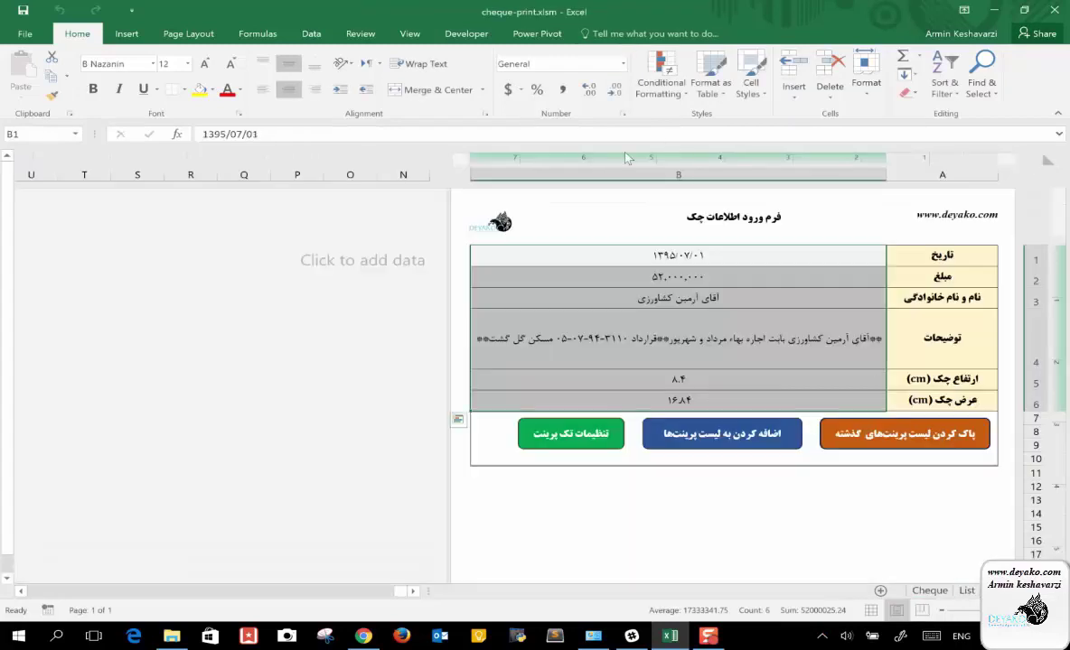
- Unhide the columns between B and N and view the Parsed Data block: Date, Date Text, Price, Price Text, Name
drag(498, 185, 547, 187)
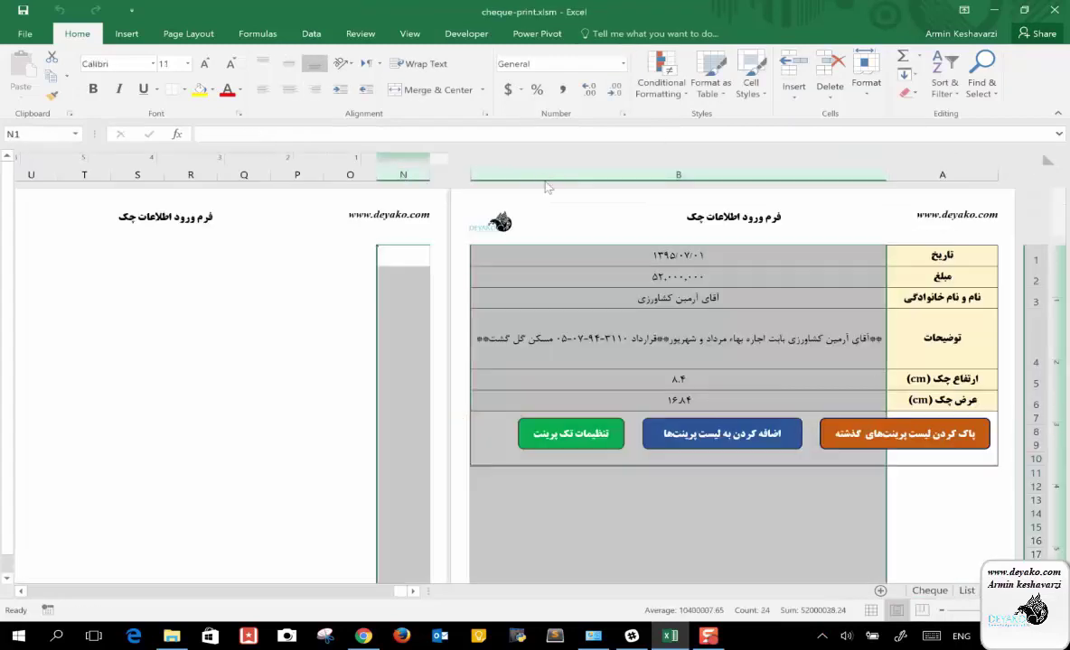
right_click(547, 173)
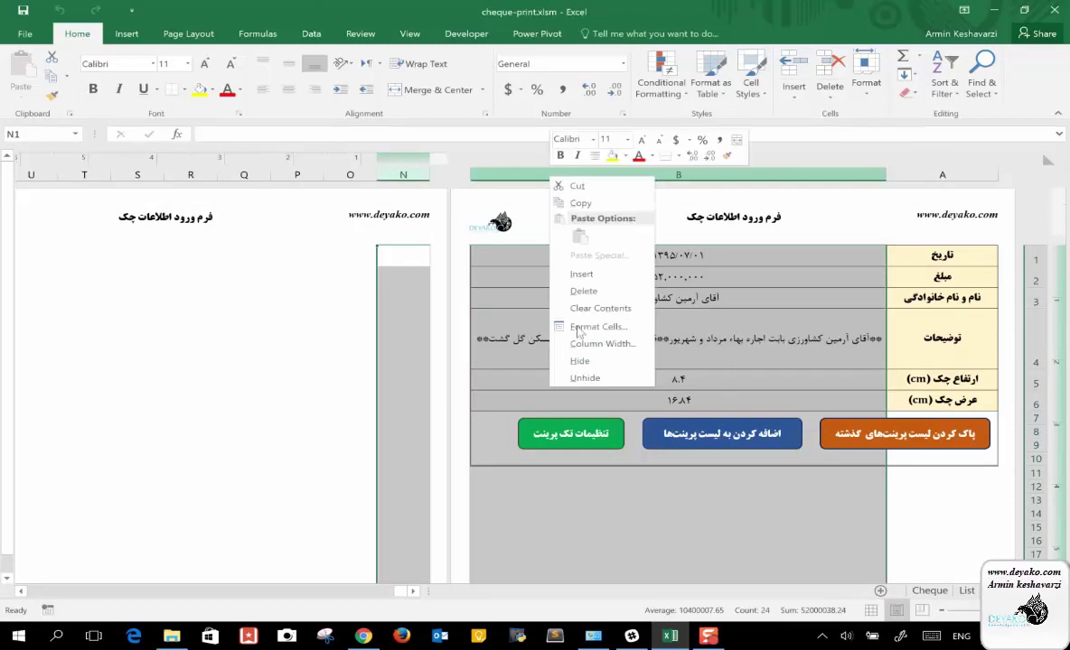
click(551, 355)
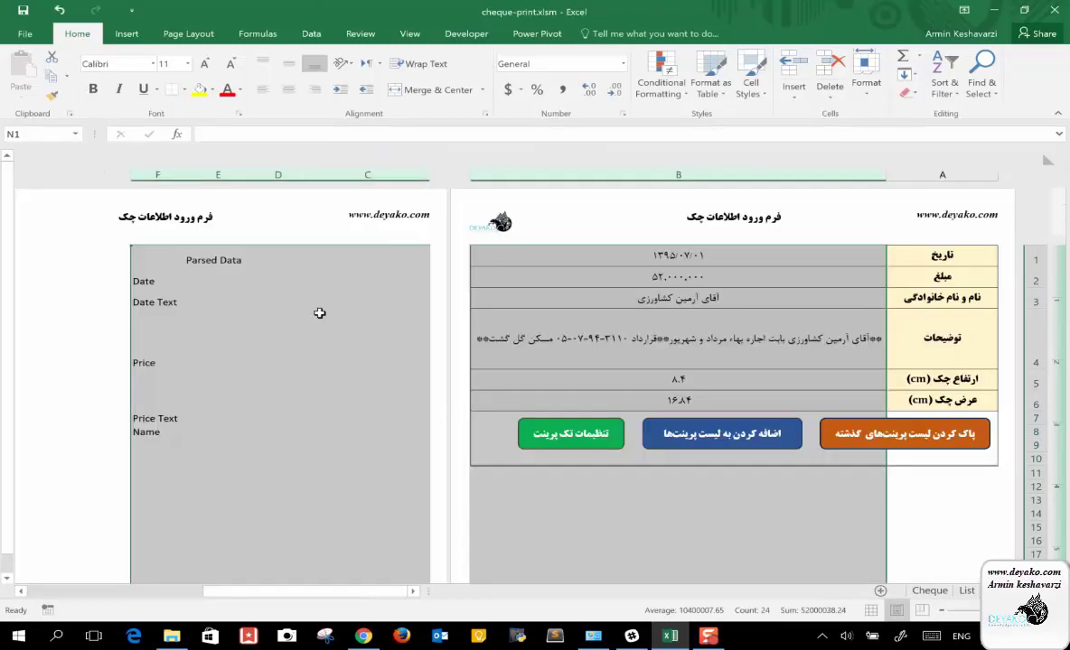
scroll(287, 315, left, 3)
scroll(285, 316, left, 1)
scroll(294, 313, right, 2)
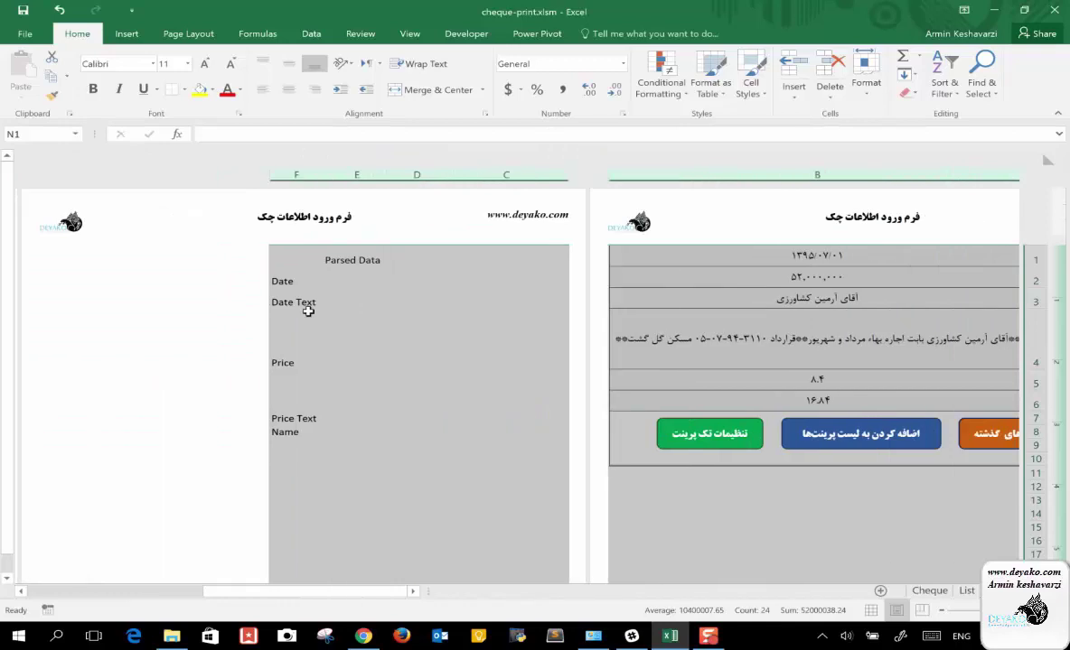
scroll(395, 360, left, 1)
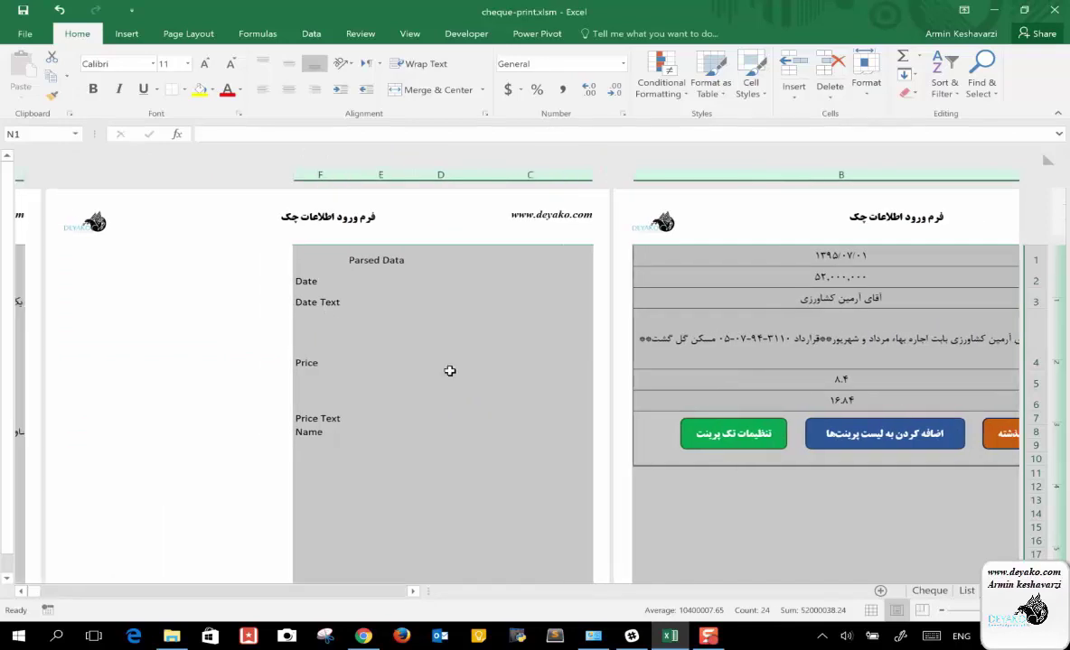
scroll(446, 371, left, 3)
scroll(449, 370, left, 2)
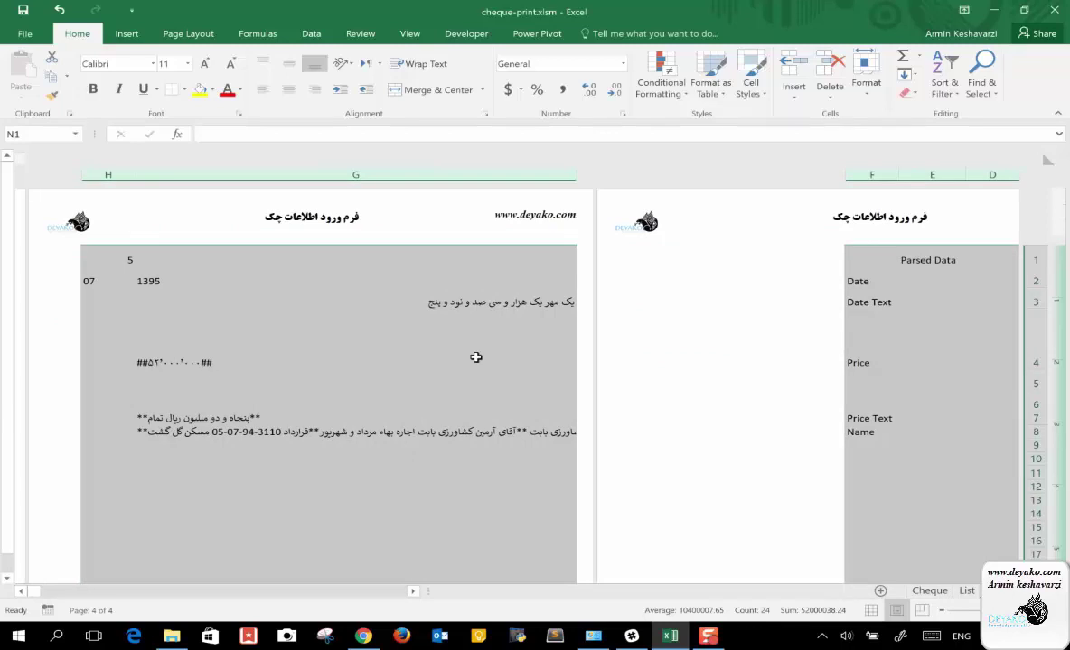
scroll(825, 310, right, 6)
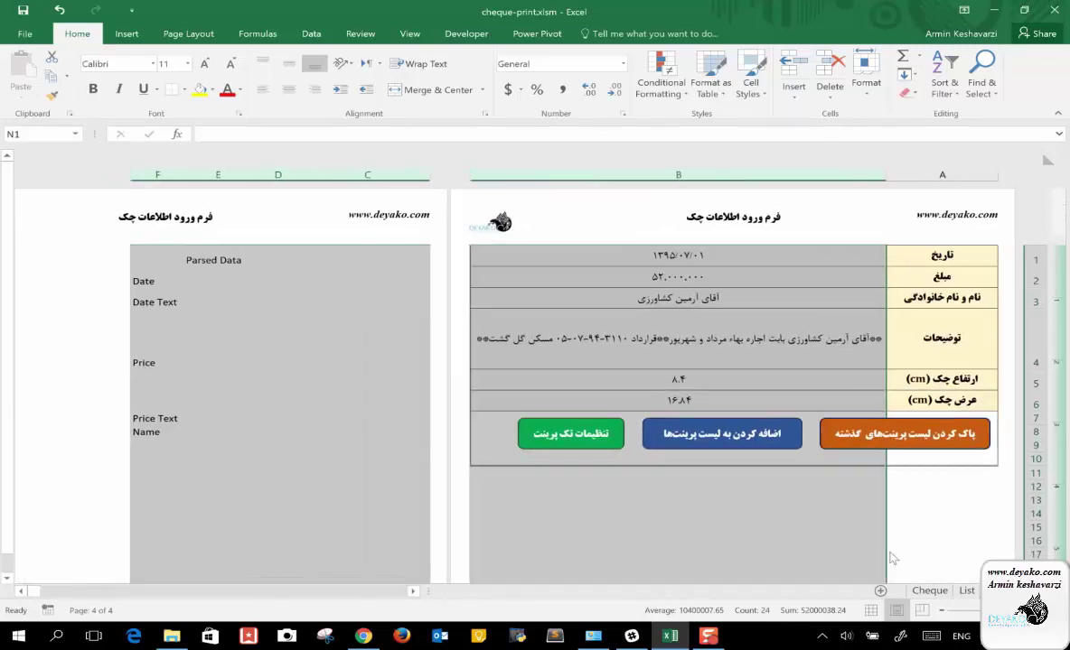
- Open Module1 in a maximized Visual Basic editor from the Developer tab
click(465, 34)
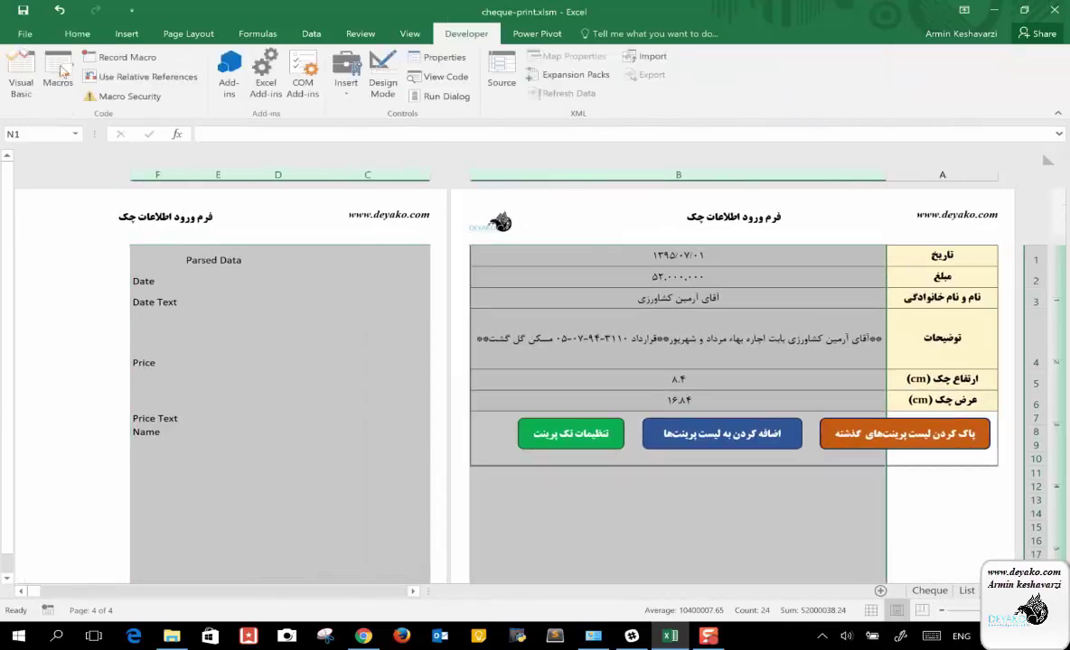
click(20, 72)
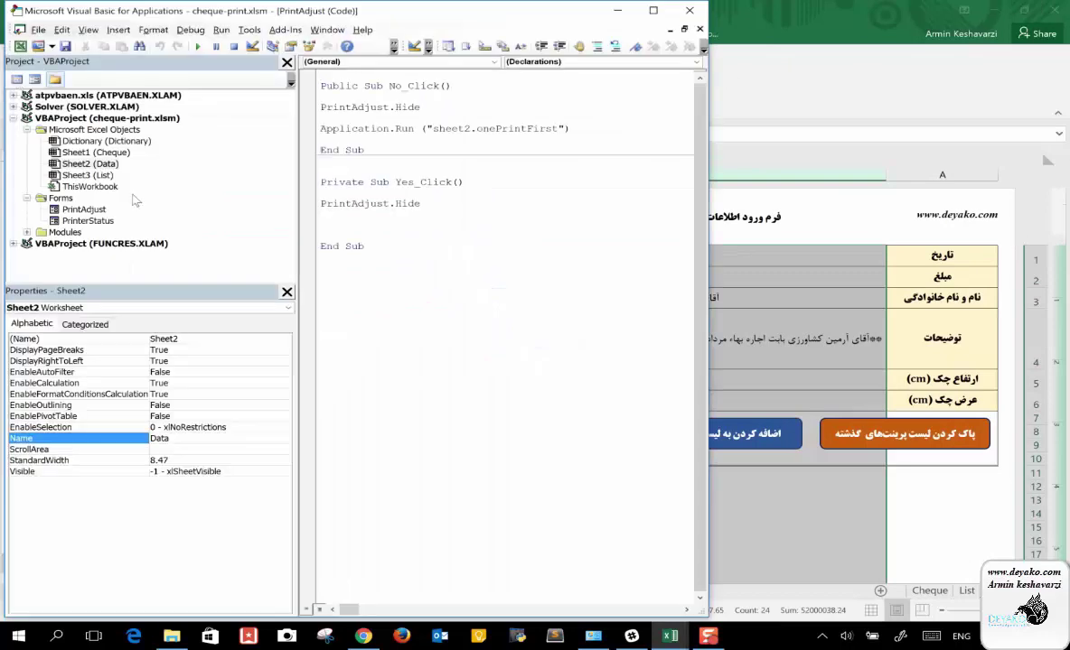
click(27, 232)
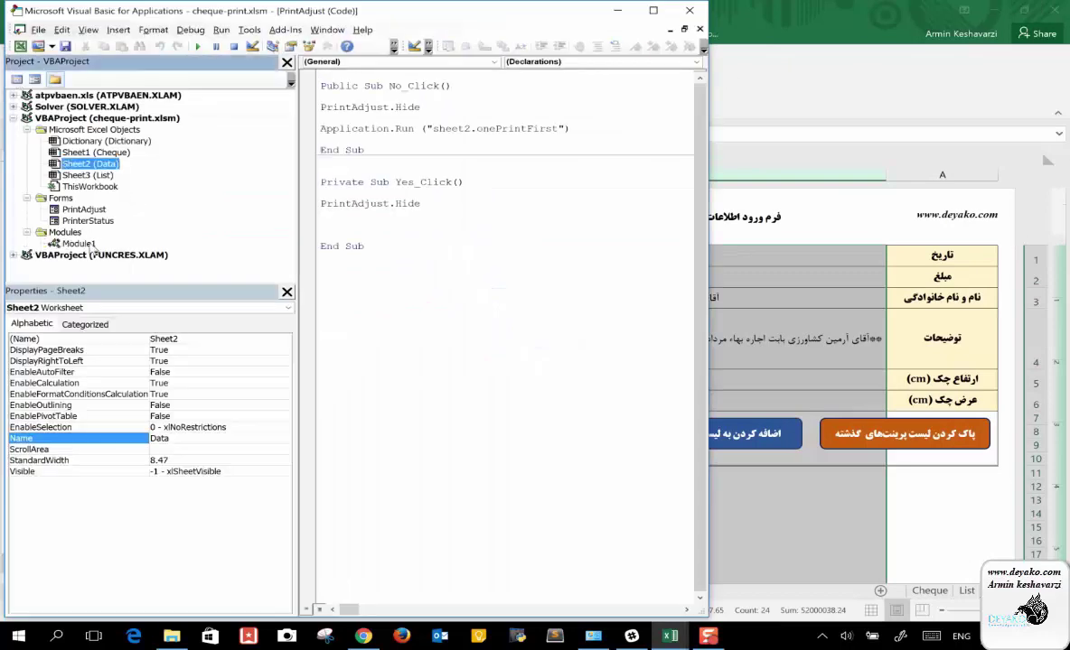
double_click(90, 245)
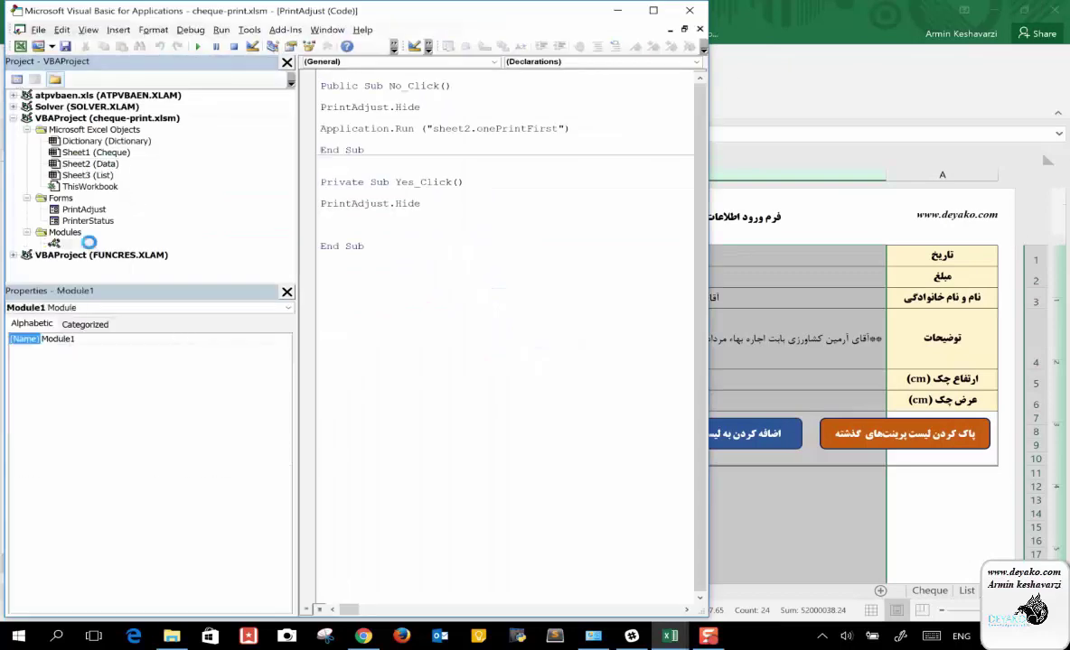
click(653, 10)
- Scroll through the CurrencyInWords and EnglishDigitGroup code, then return to Excel
scroll(655, 339, down, 4)
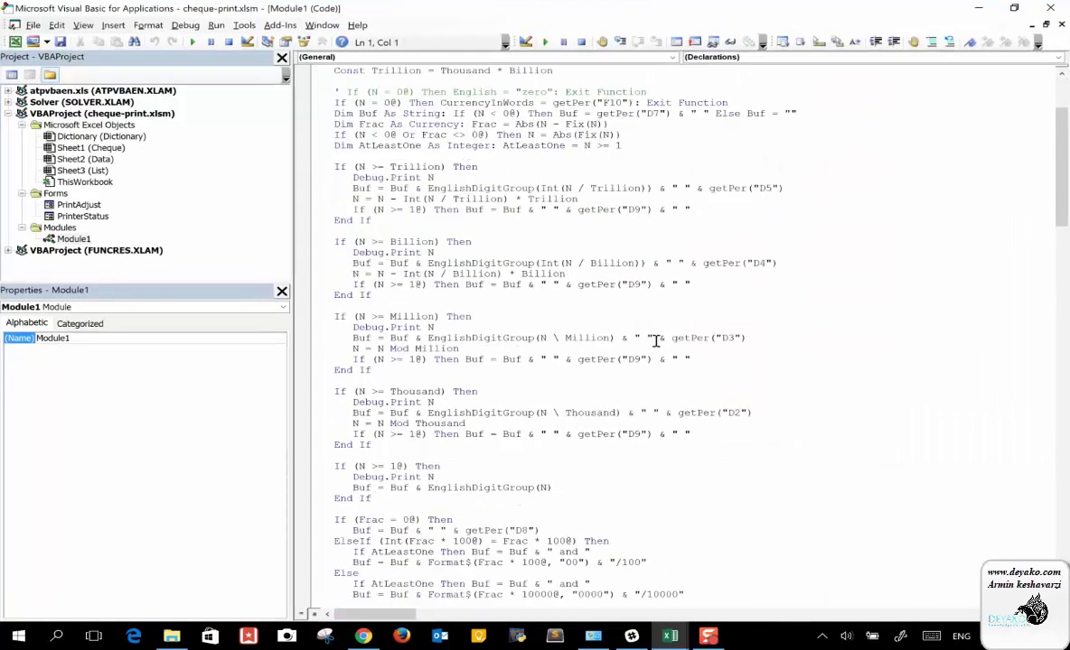
scroll(655, 340, down, 8)
scroll(656, 340, down, 2)
scroll(656, 339, down, 7)
scroll(656, 339, down, 9)
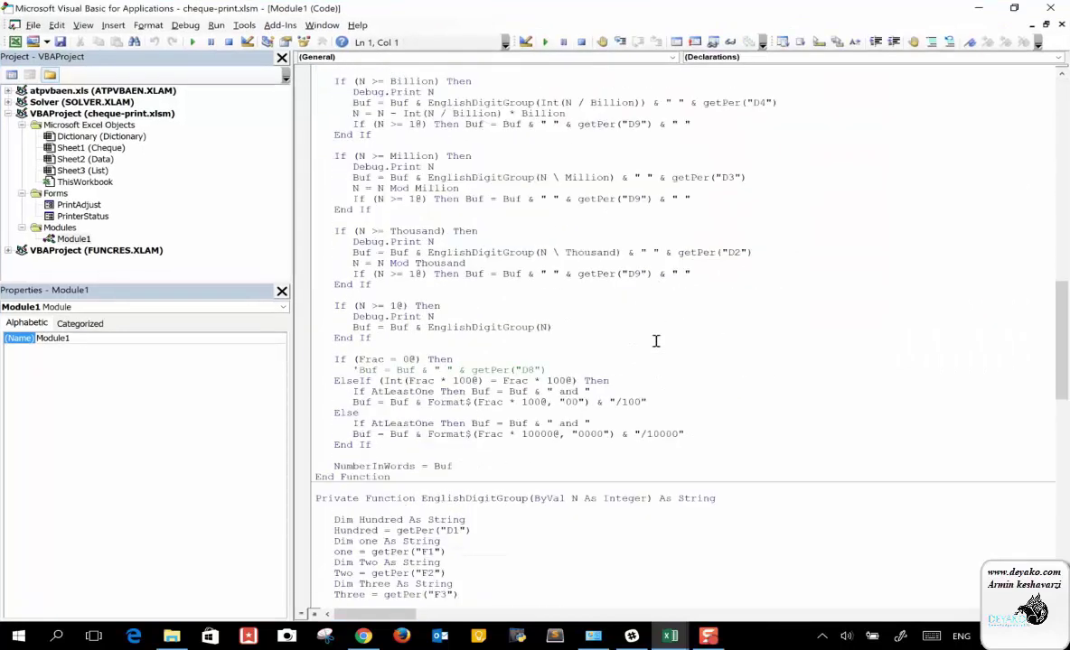
scroll(656, 341, down, 3)
scroll(656, 340, down, 10)
scroll(656, 340, down, 15)
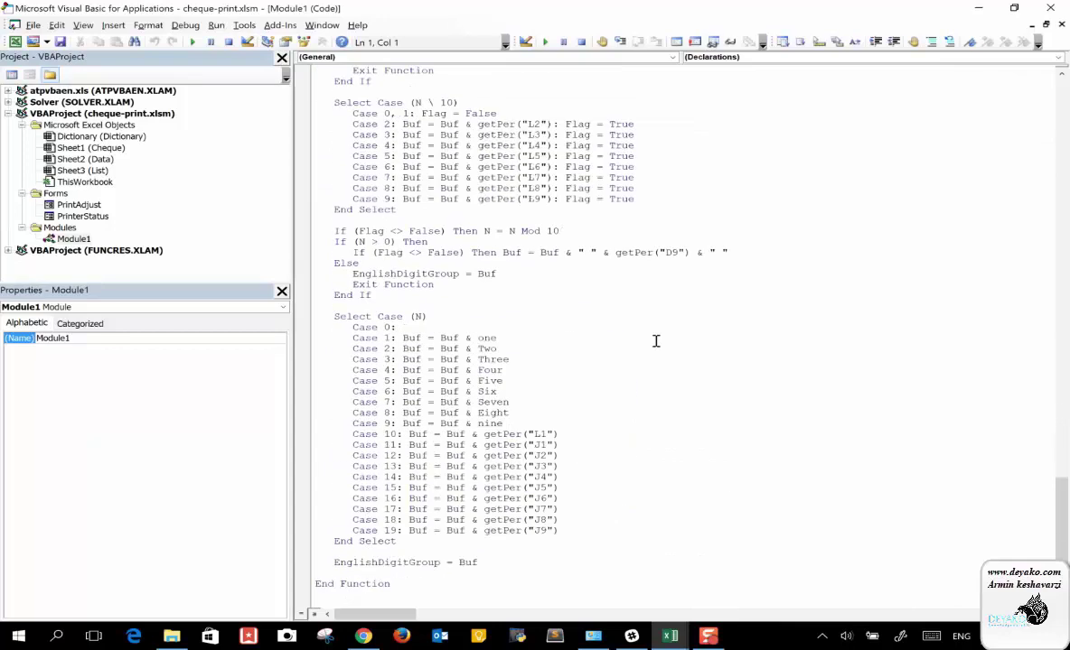
scroll(655, 341, up, 6)
scroll(656, 341, up, 6)
scroll(656, 341, up, 5)
scroll(656, 341, up, 5)
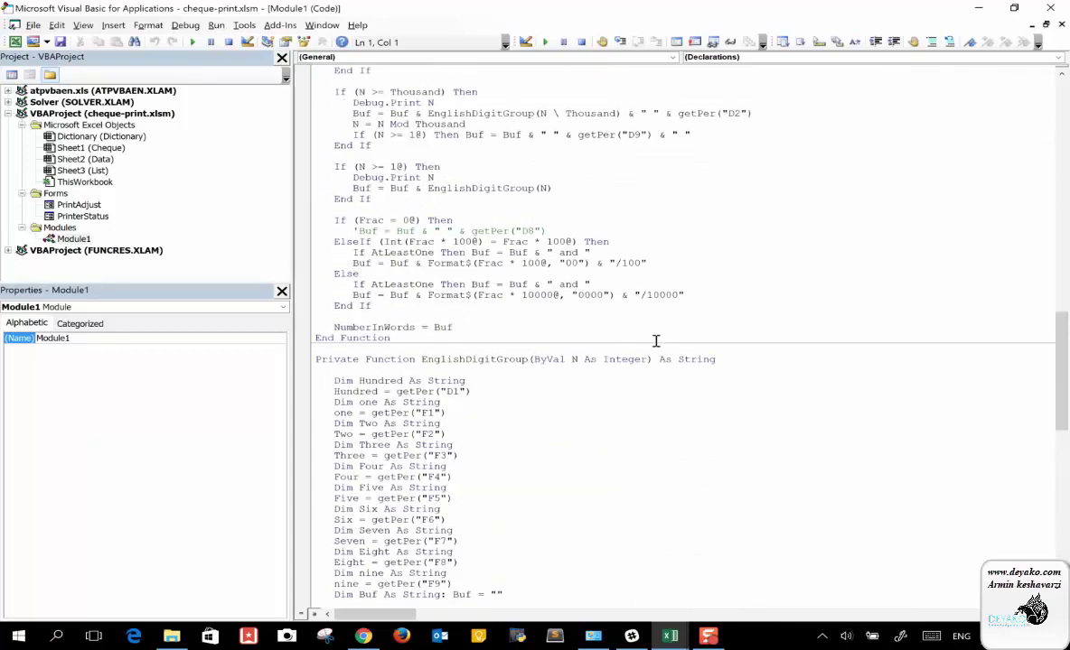
scroll(656, 341, up, 4)
scroll(656, 341, up, 4)
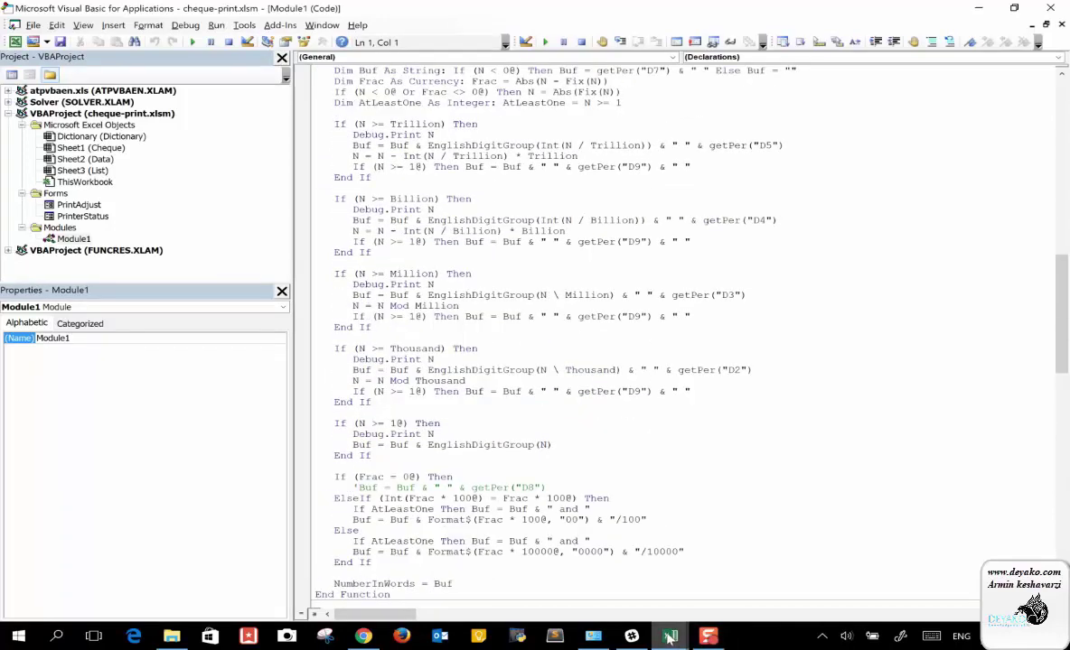
mouse_move(669, 636)
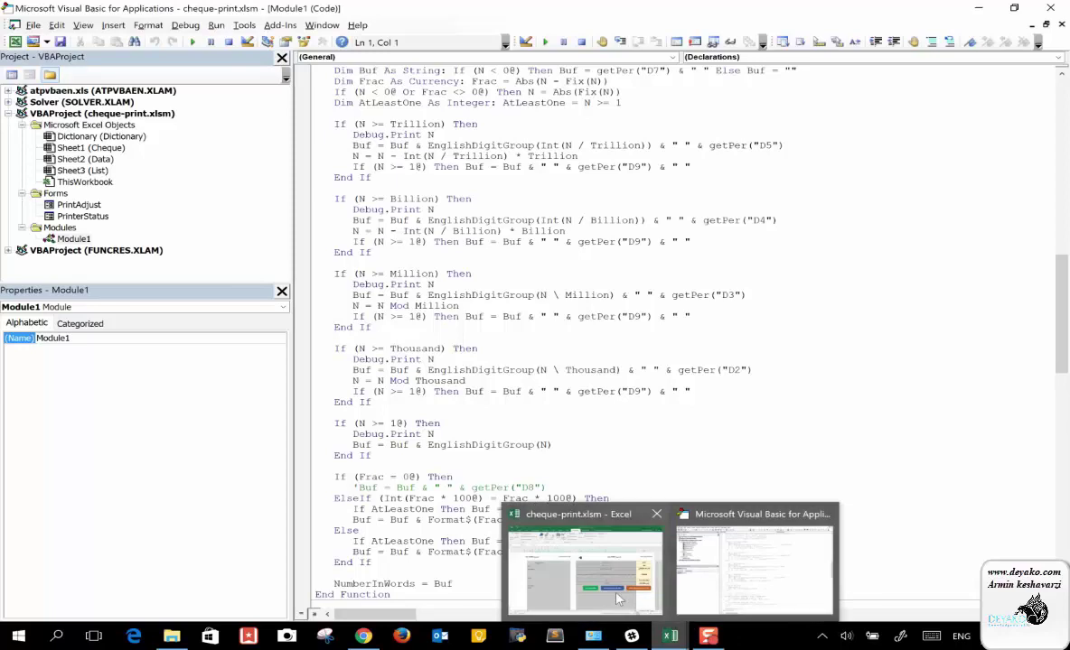
click(617, 598)
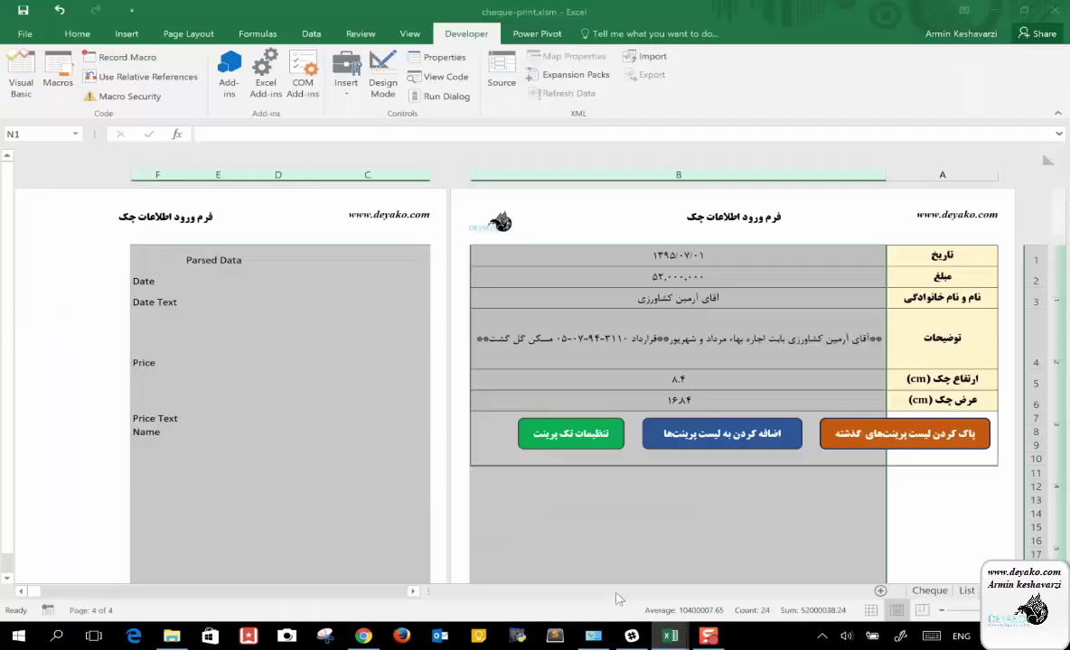
- Unhide the Dictionary sheet and switch to it to see the Persian month and number words
right_click(929, 590)
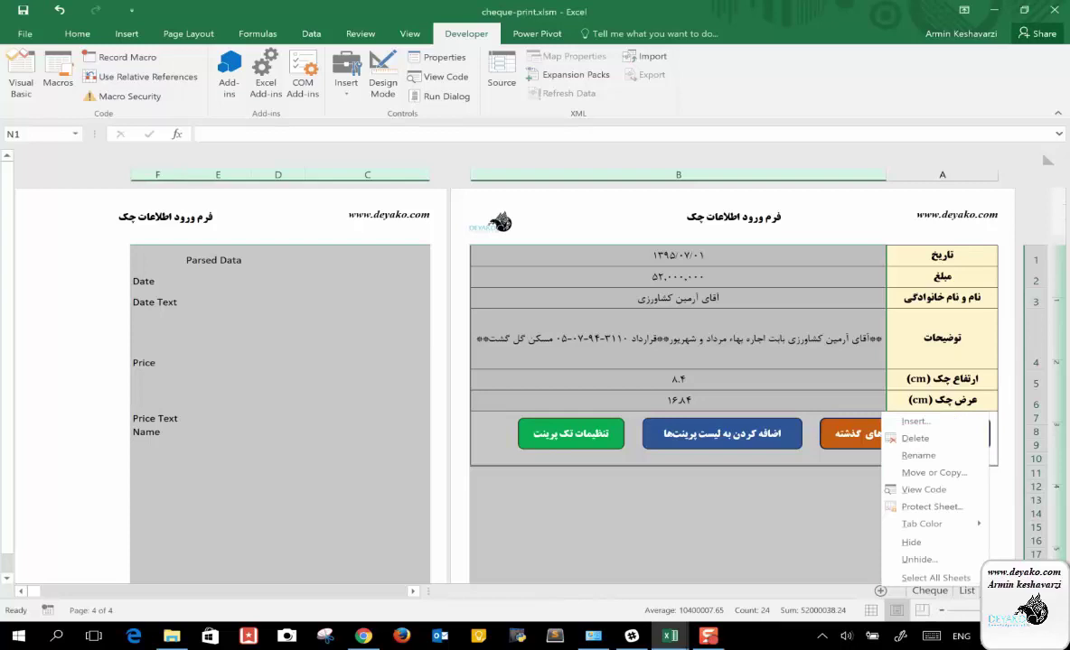
click(948, 547)
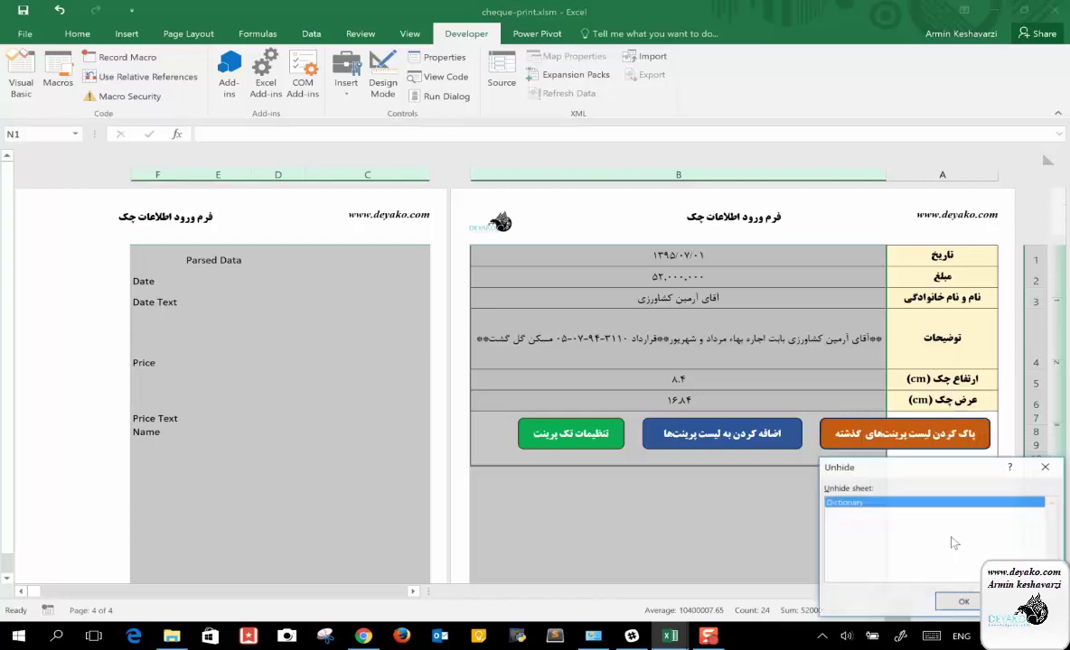
click(963, 602)
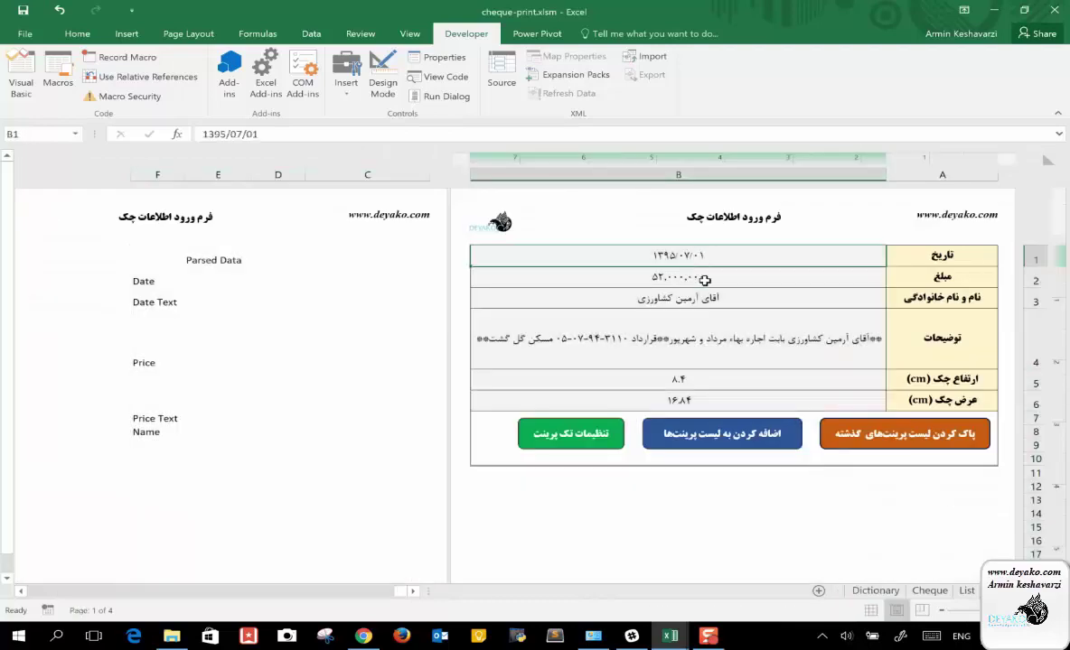
click(875, 590)
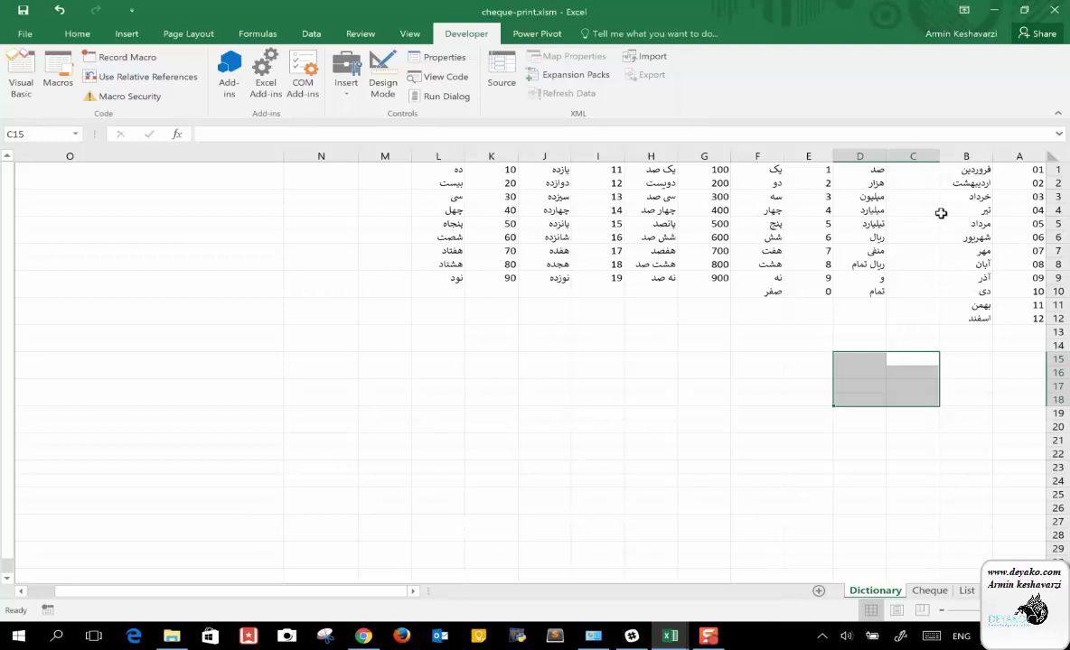
click(1010, 181)
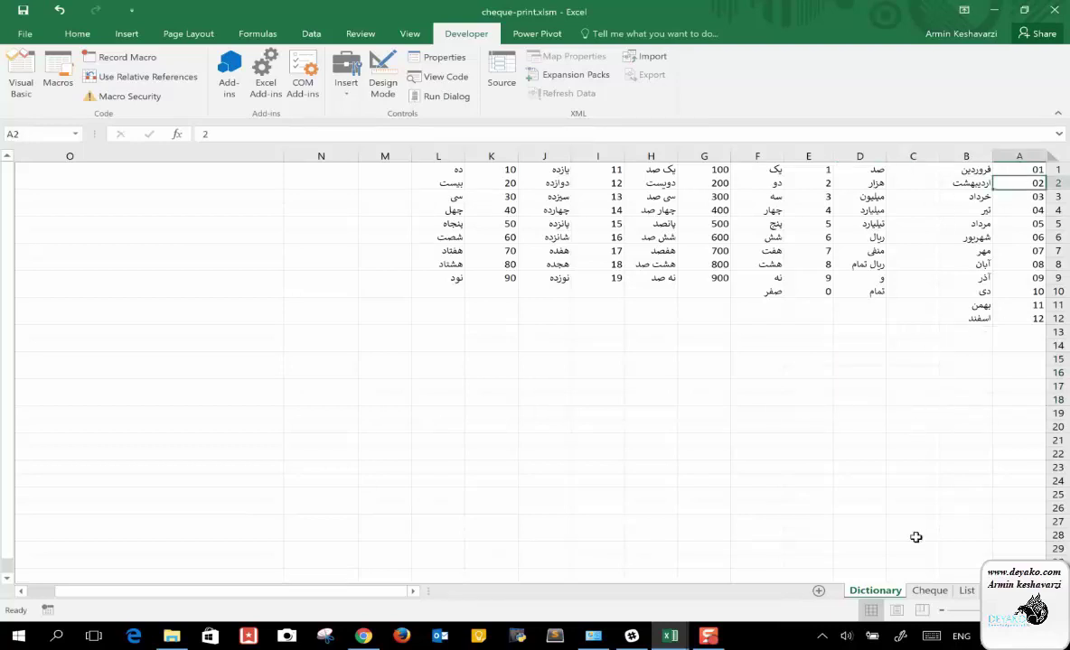
key(ctrl+Page_Down)
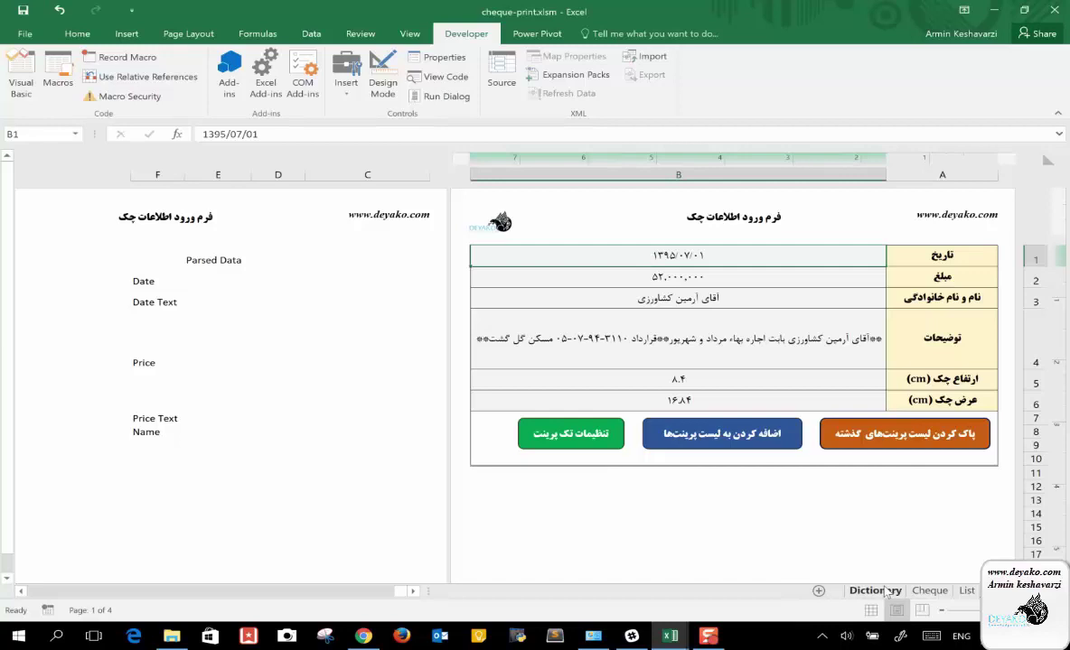
click(874, 591)
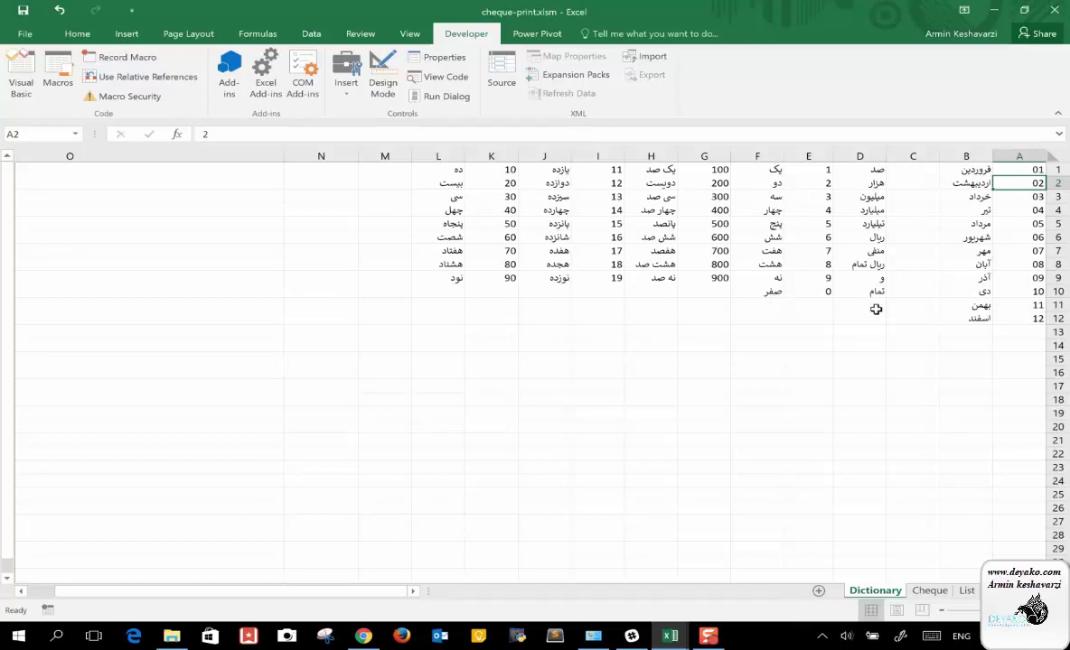
click(875, 169)
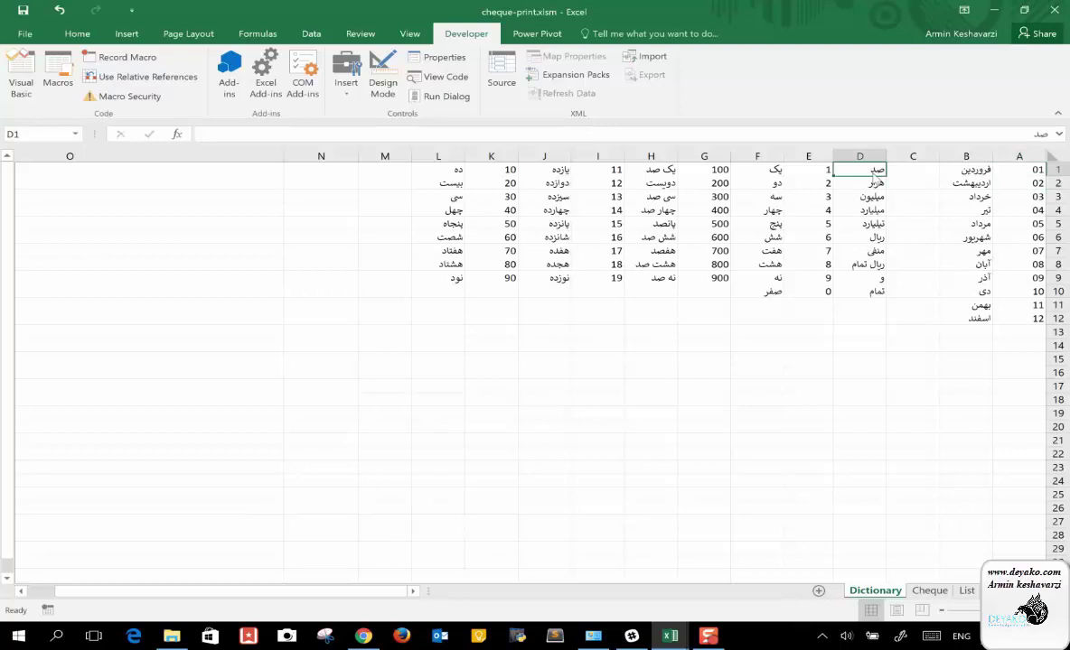
mouse_move(881, 176)
mouse_down()
mouse_move(863, 235)
mouse_move(872, 172)
mouse_up()
mouse_move(669, 636)
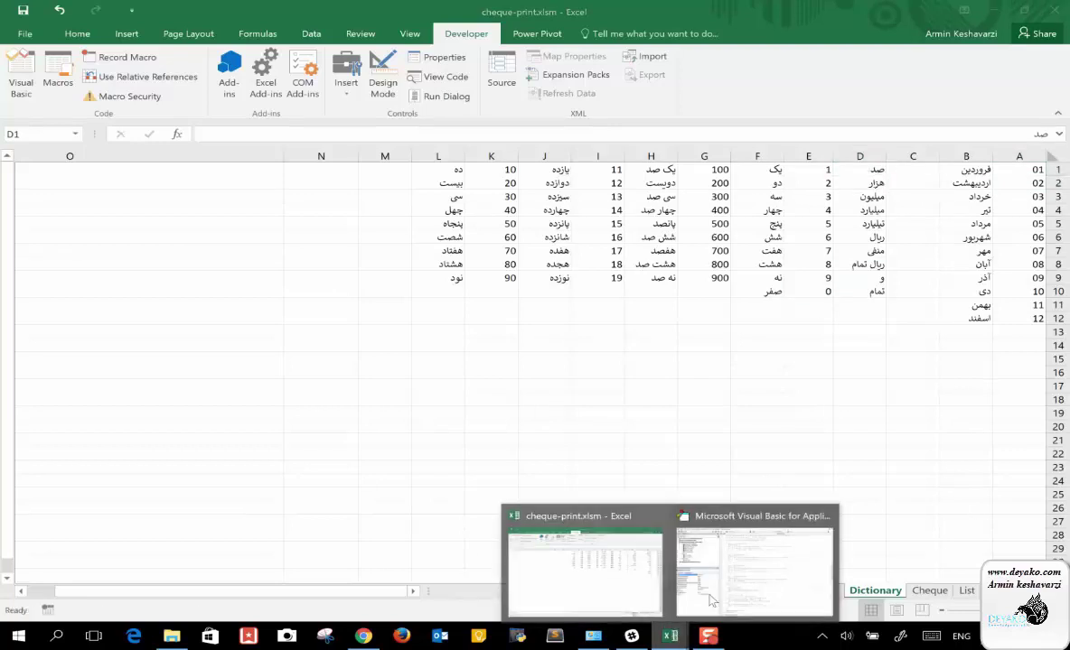
- Bring up the VBA editor and scroll Module1 to the top of CurrencyInWords
click(764, 571)
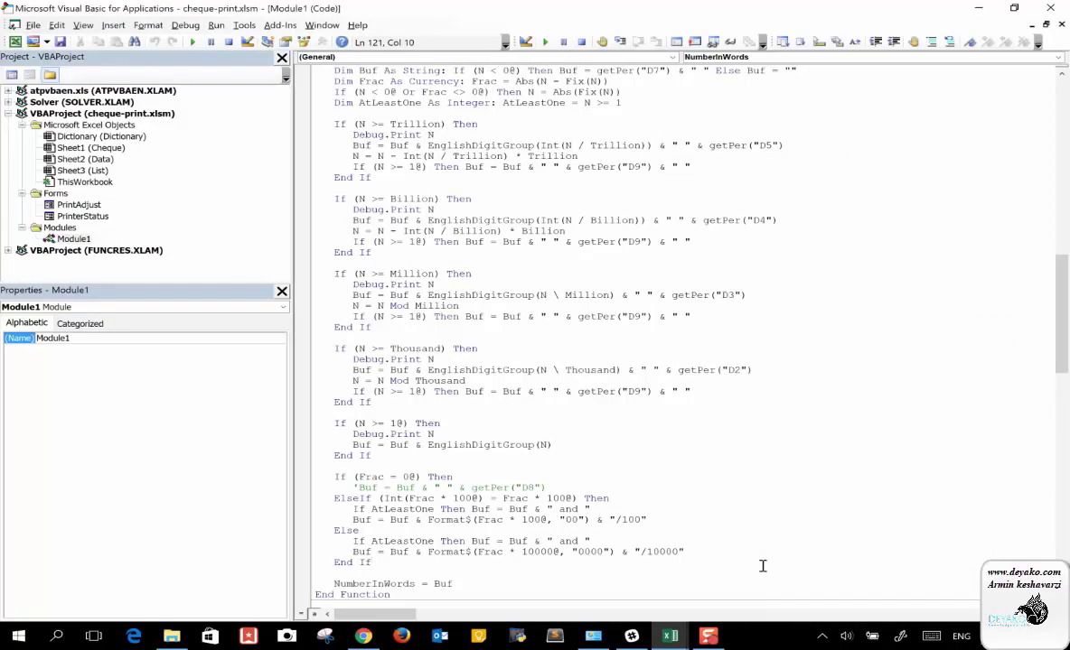
scroll(728, 327, up, 9)
scroll(728, 327, up, 7)
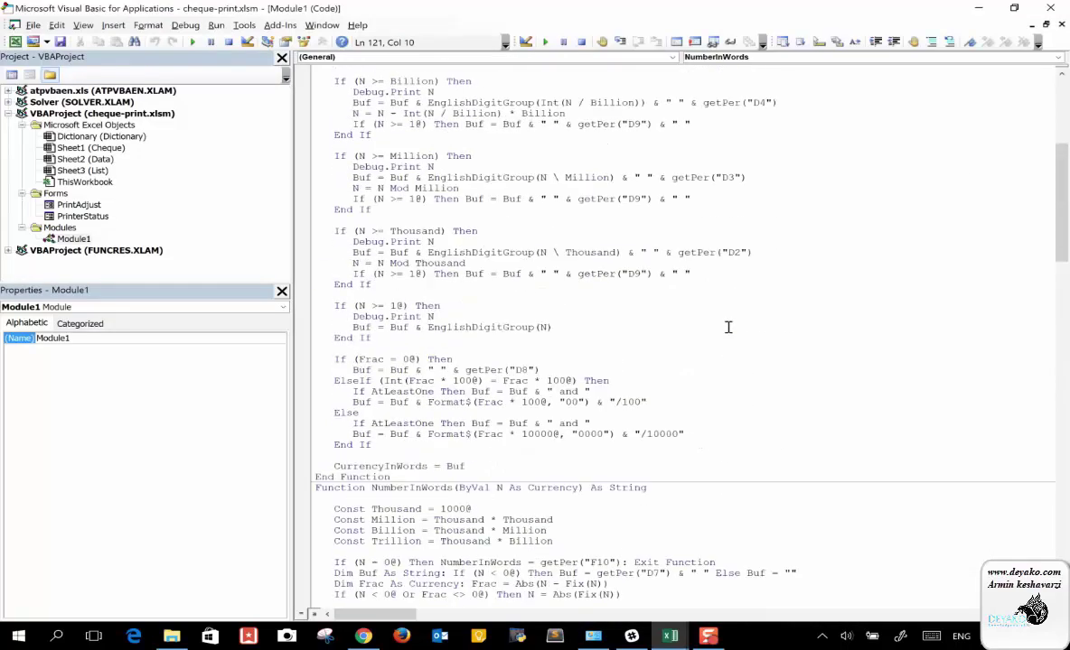
scroll(728, 327, up, 9)
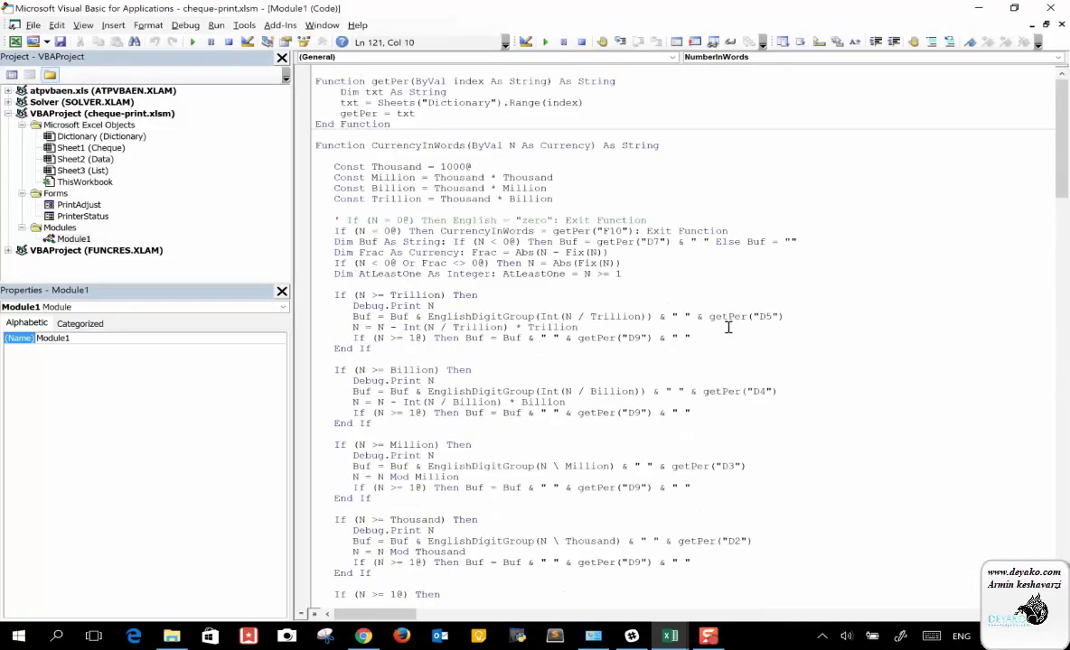
scroll(728, 327, down, 1)
scroll(697, 282, up, 1)
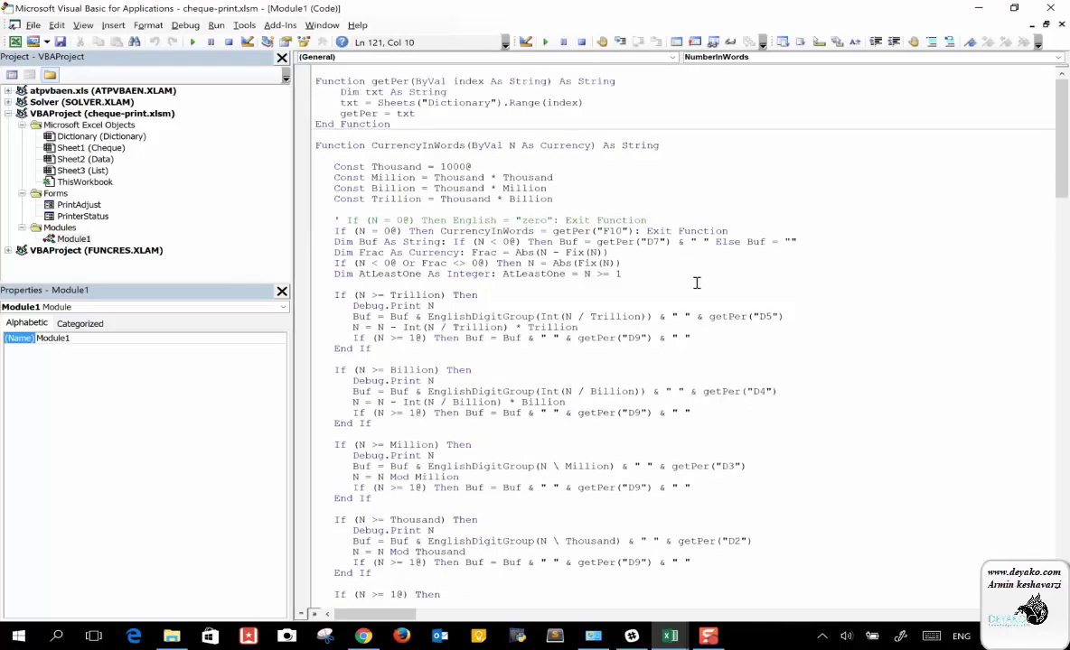
- Highlight ByVal N, the Thousand, Million and Trillion constants, and the N < 0@ Or Frac <> 0@ condition
double_click(479, 146)
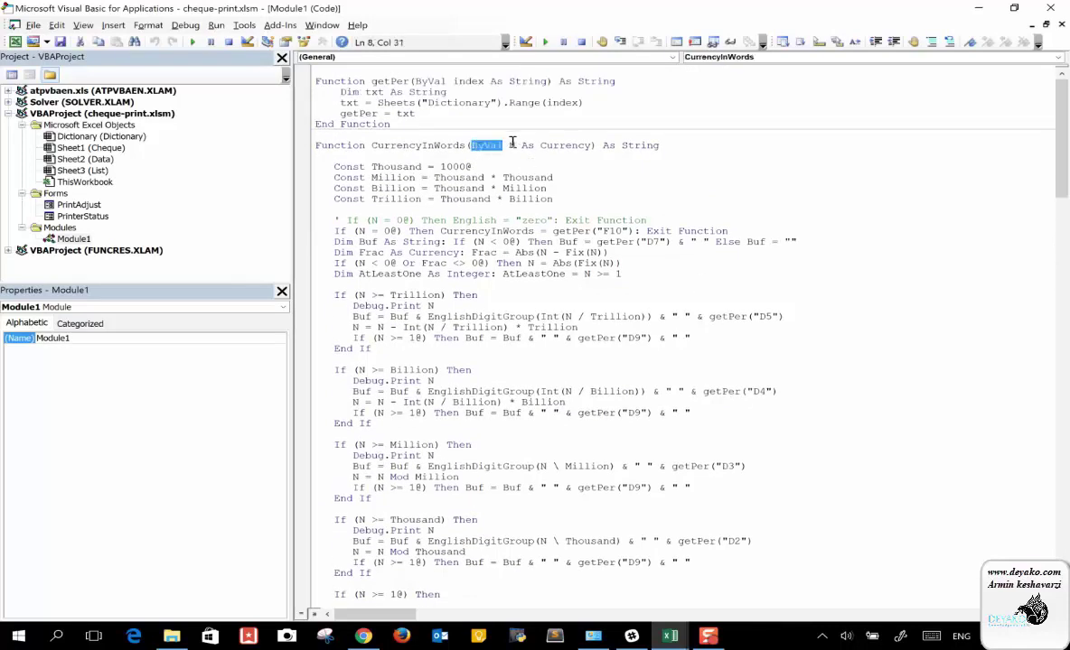
double_click(512, 146)
double_click(348, 168)
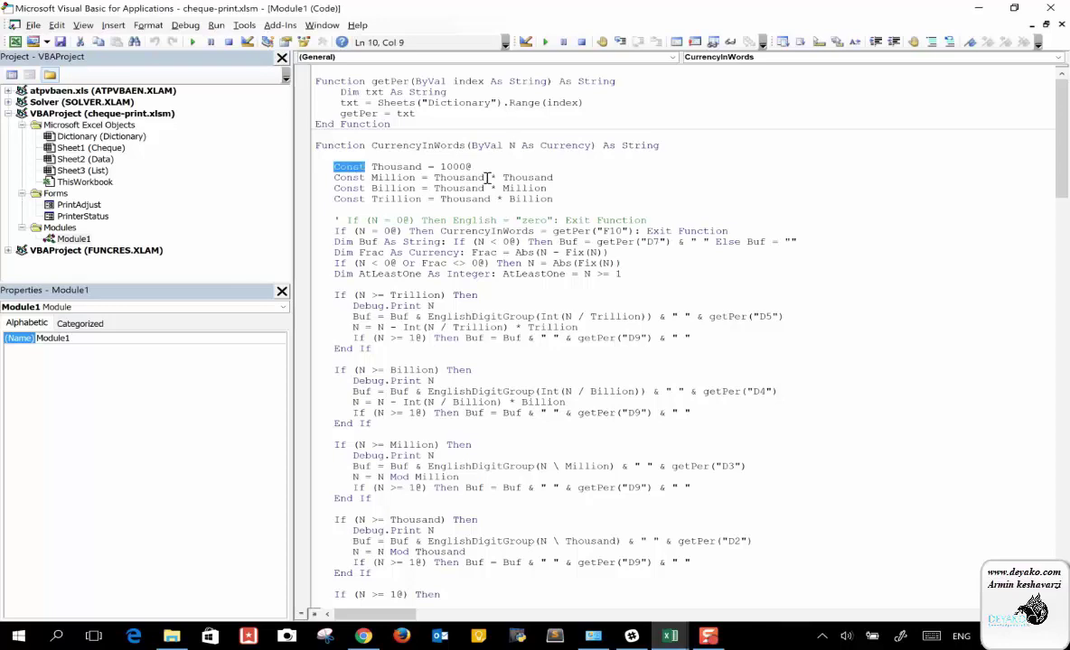
double_click(381, 179)
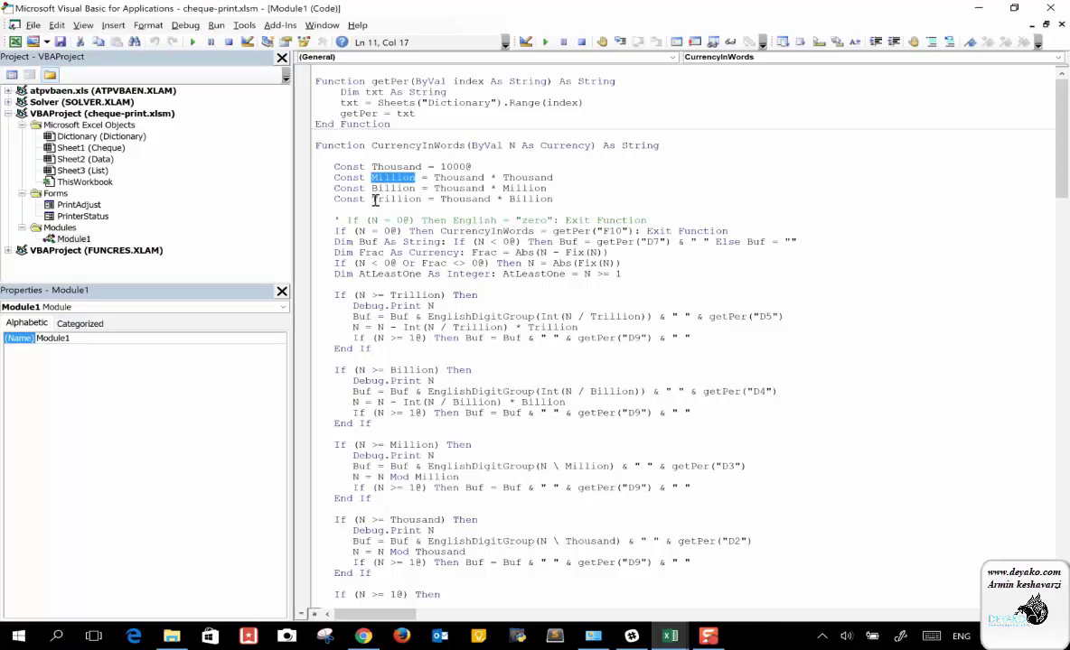
double_click(375, 200)
scroll(376, 206, down, 1)
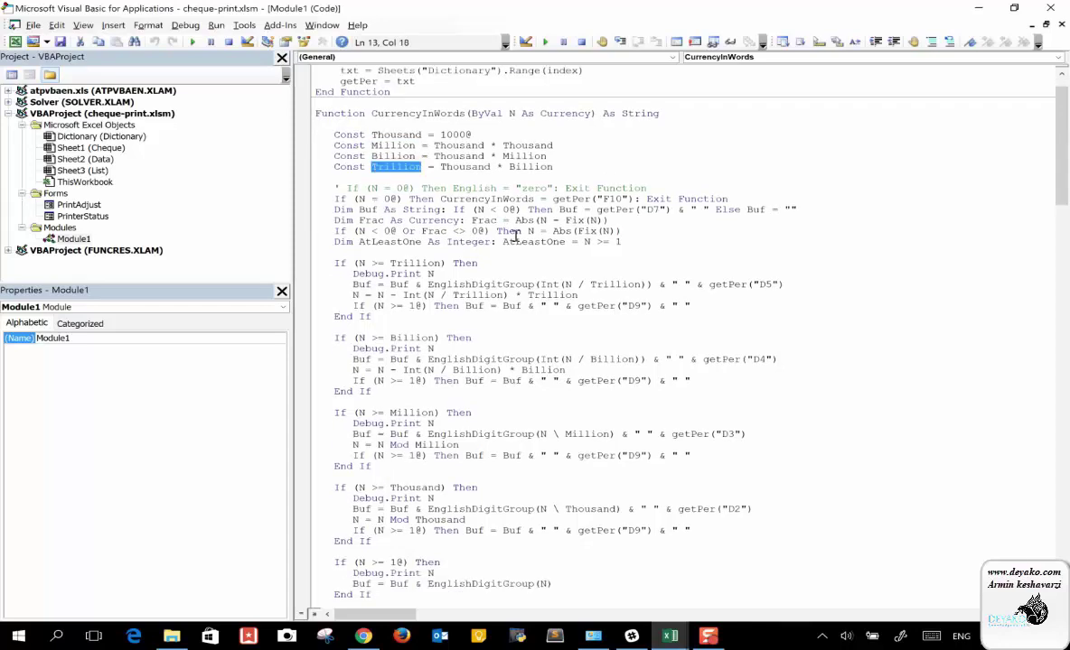
double_click(407, 231)
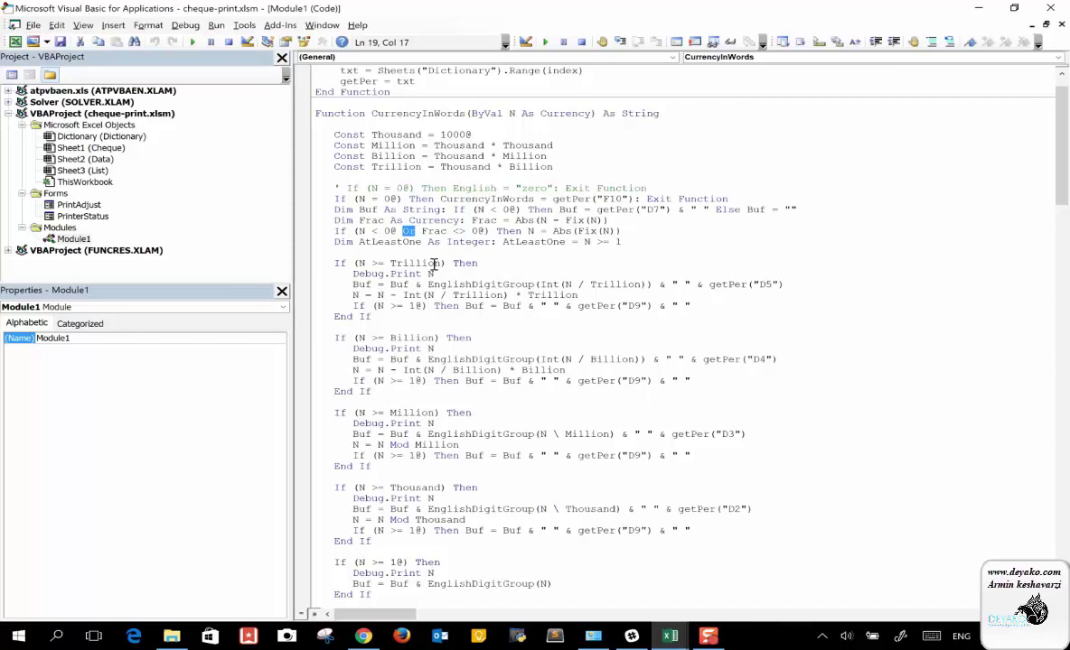
drag(486, 232, 360, 231)
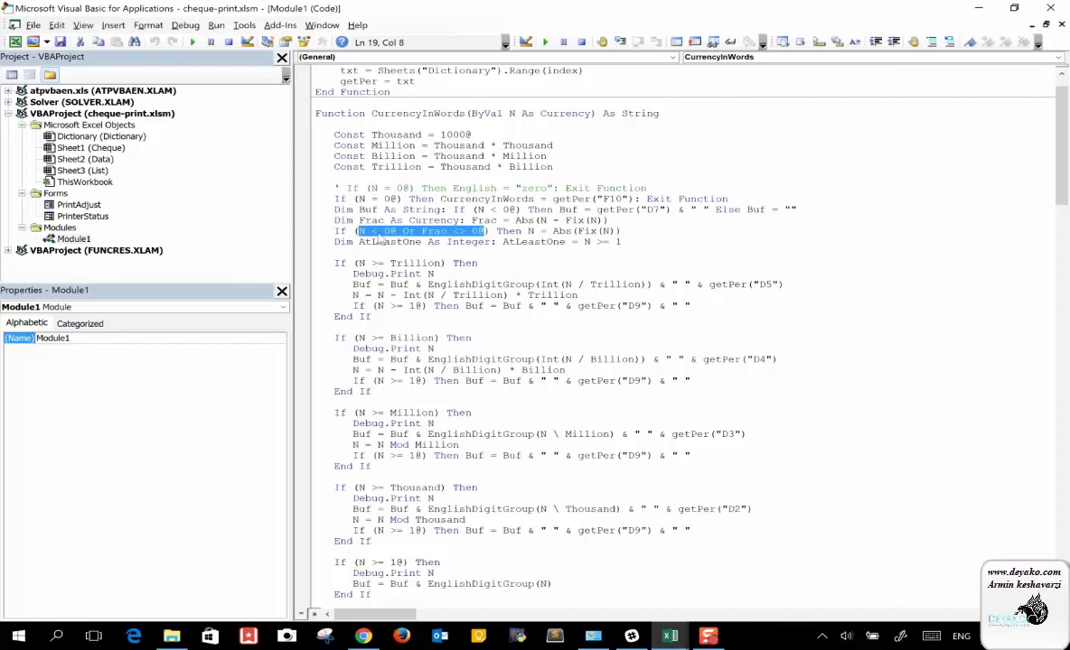
drag(511, 231, 531, 231)
- Insert an empty line after the N = Abs(Fix(N)) statement
click(524, 231)
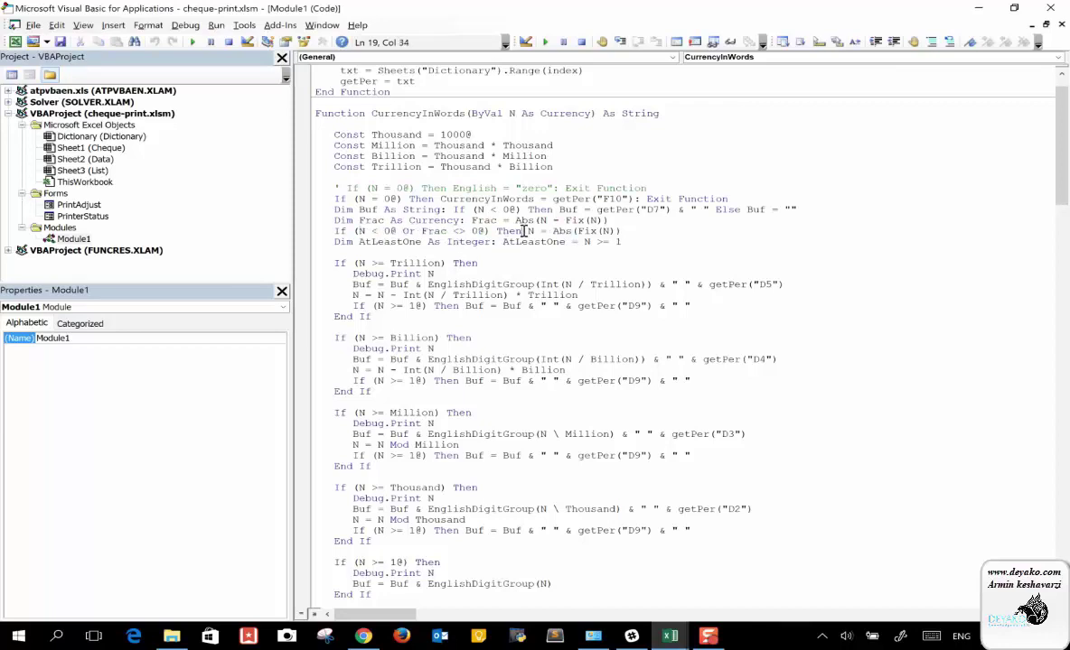
key(Return)
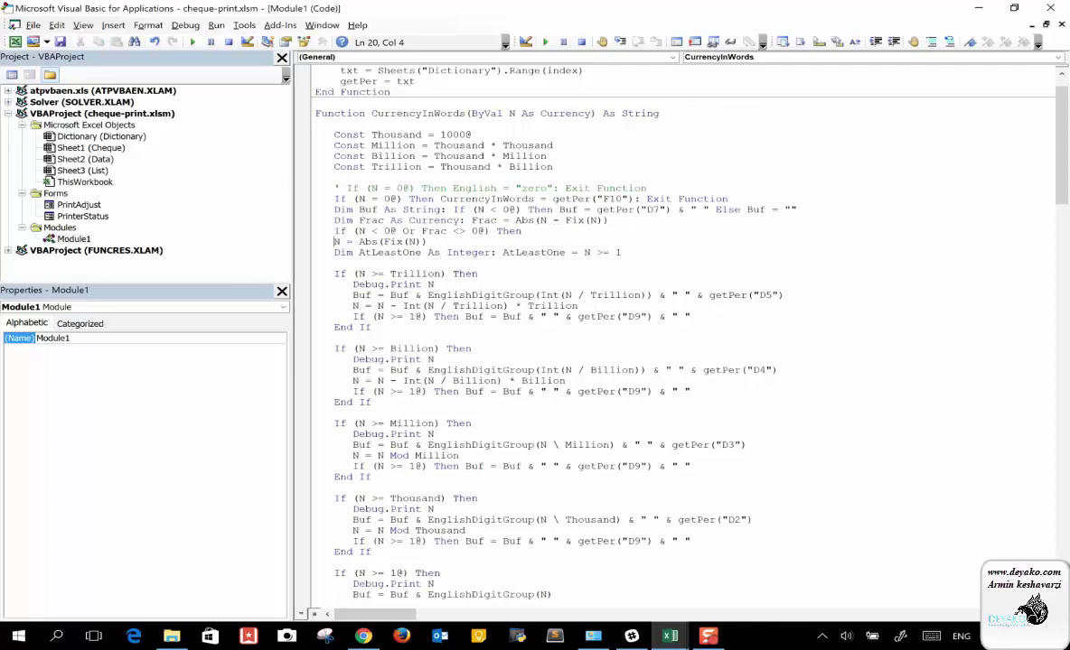
key(ctrl+z)
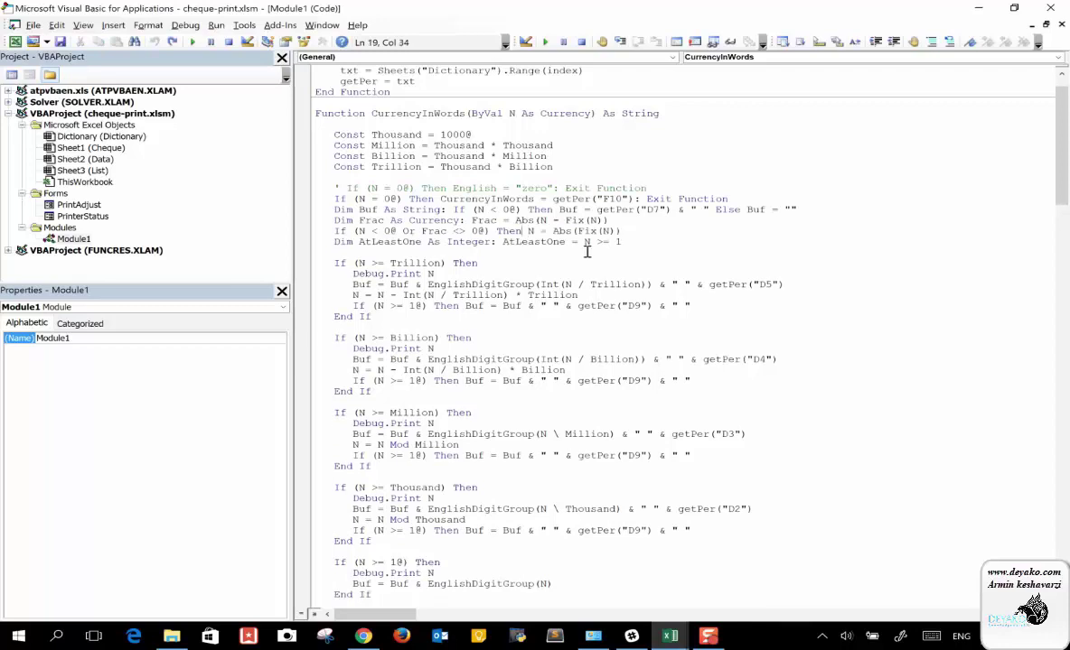
key(Return)
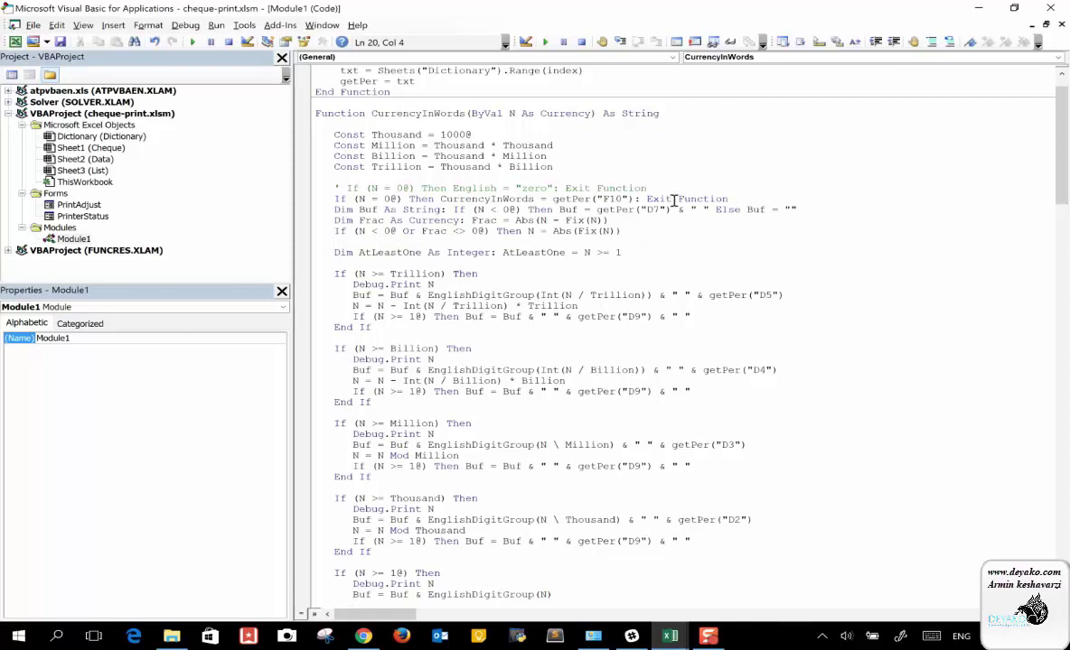
scroll(644, 327, down, 1)
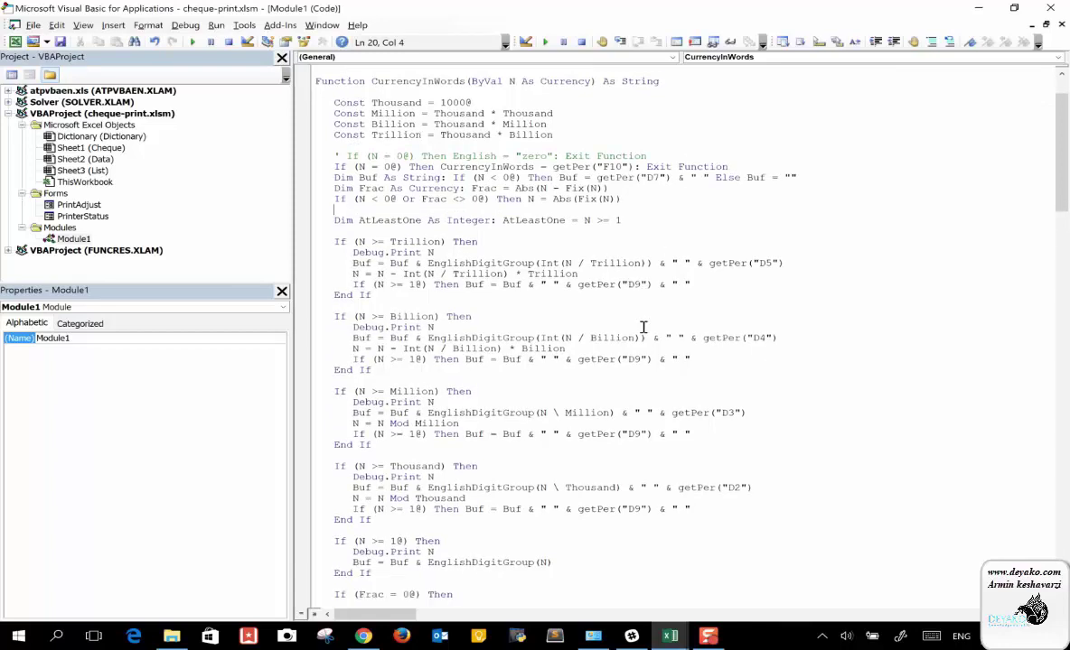
scroll(643, 327, down, 3)
scroll(644, 327, down, 1)
scroll(643, 327, down, 3)
scroll(643, 327, down, 2)
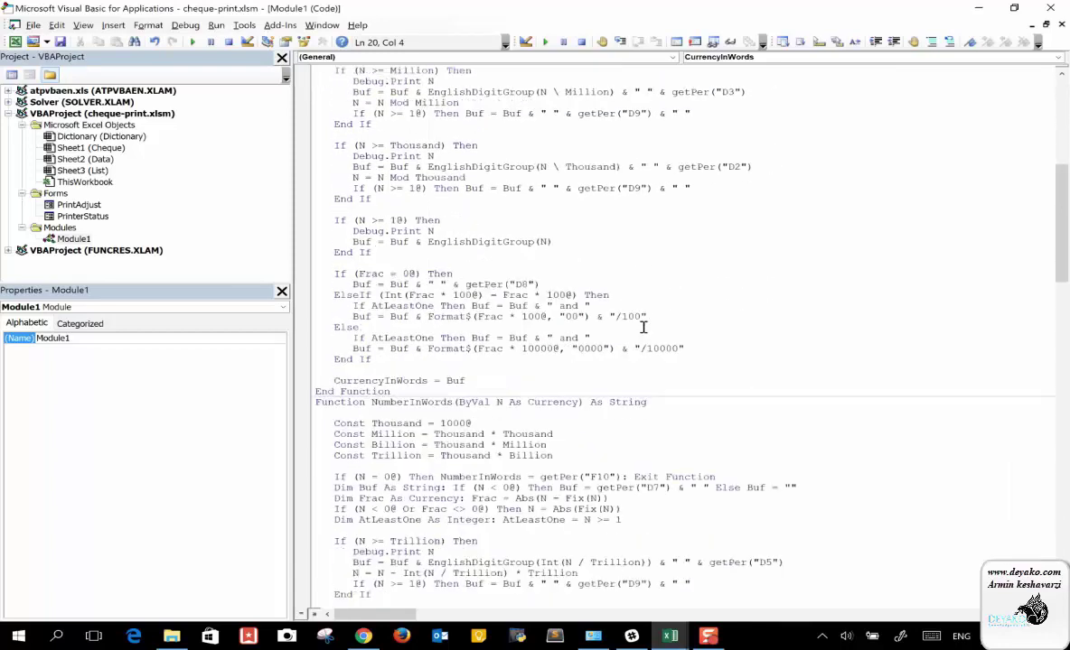
scroll(643, 327, up, 1)
scroll(643, 327, up, 2)
scroll(643, 327, up, 1)
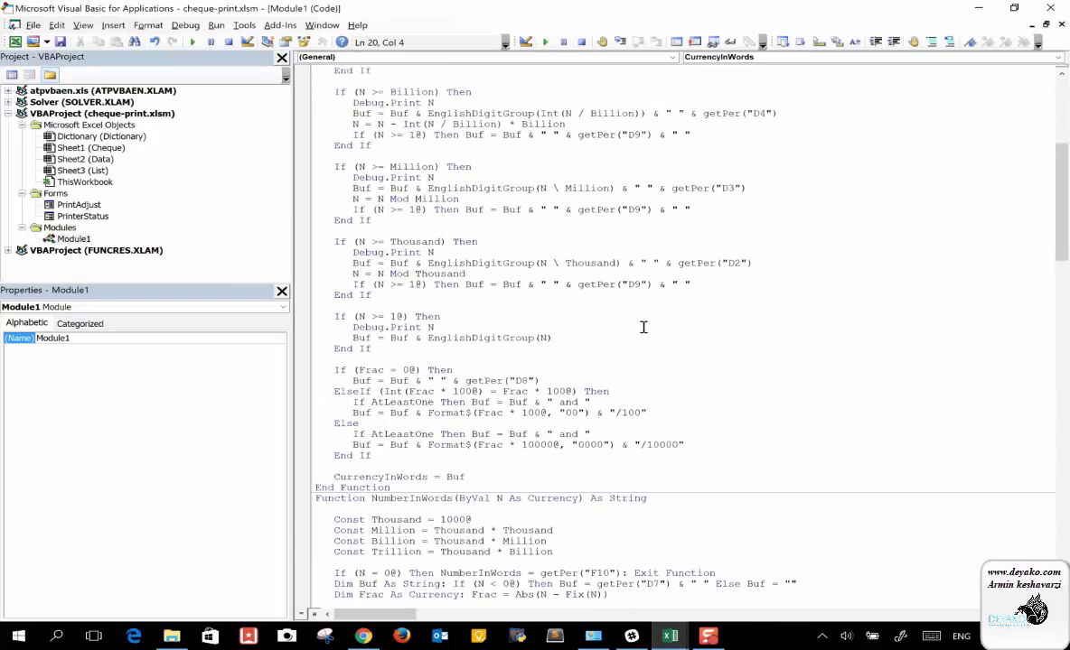
scroll(643, 327, up, 1)
scroll(643, 327, up, 5)
scroll(643, 327, up, 1)
scroll(643, 327, down, 7)
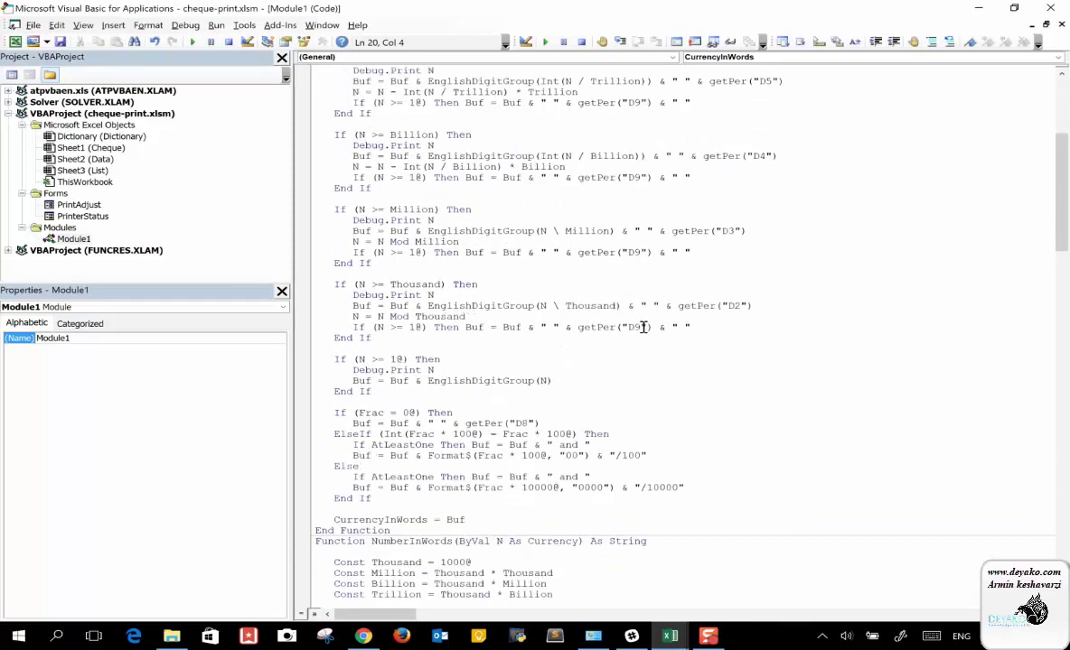
scroll(643, 327, down, 7)
scroll(643, 327, down, 1)
scroll(643, 327, down, 3)
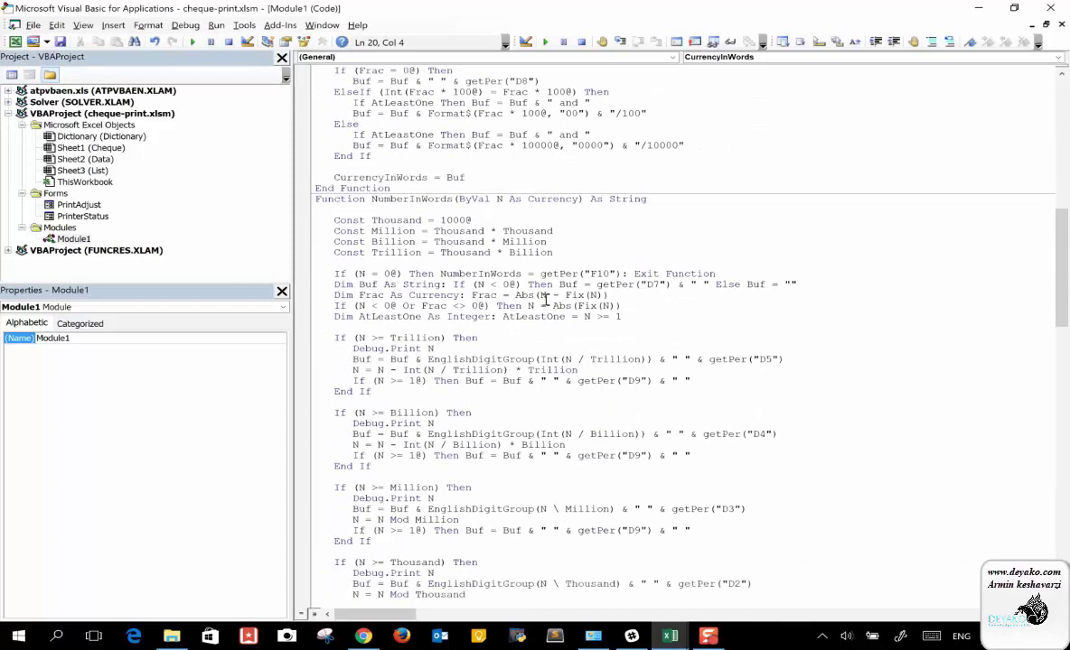
scroll(482, 369, down, 5)
scroll(518, 382, down, 1)
scroll(518, 382, down, 4)
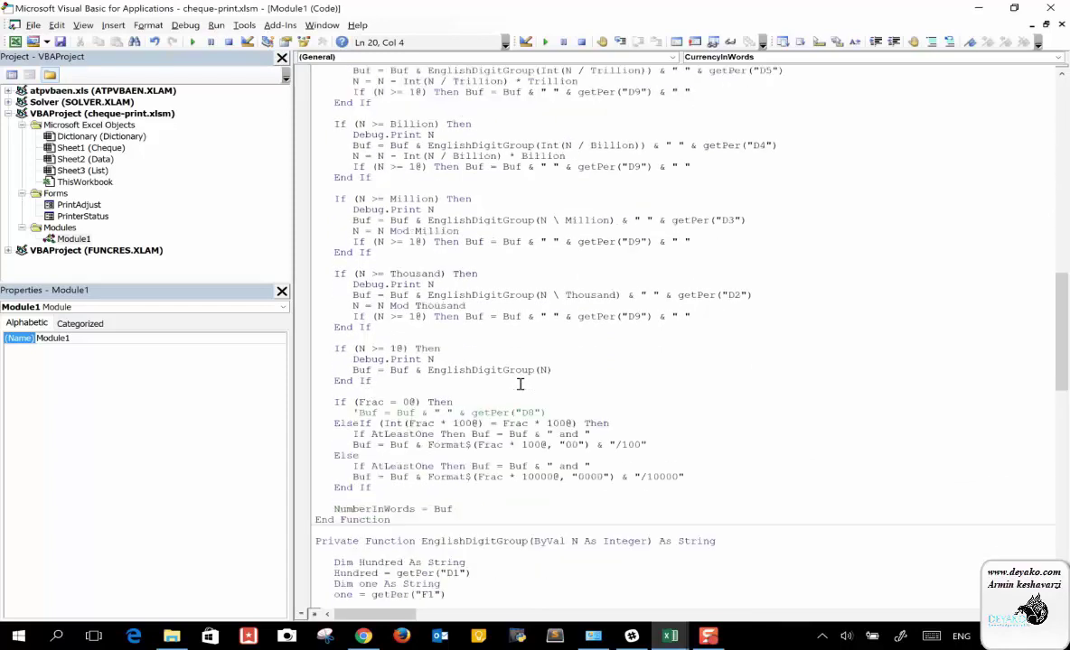
scroll(521, 385, down, 1)
scroll(520, 385, down, 1)
scroll(520, 385, down, 3)
scroll(520, 385, down, 2)
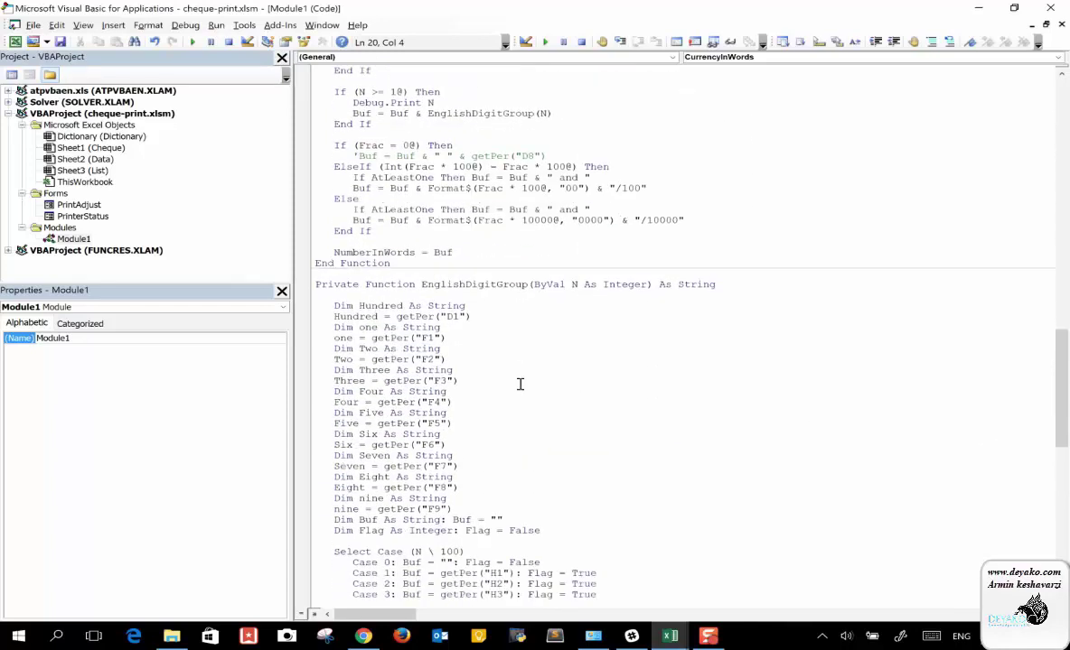
scroll(520, 385, down, 1)
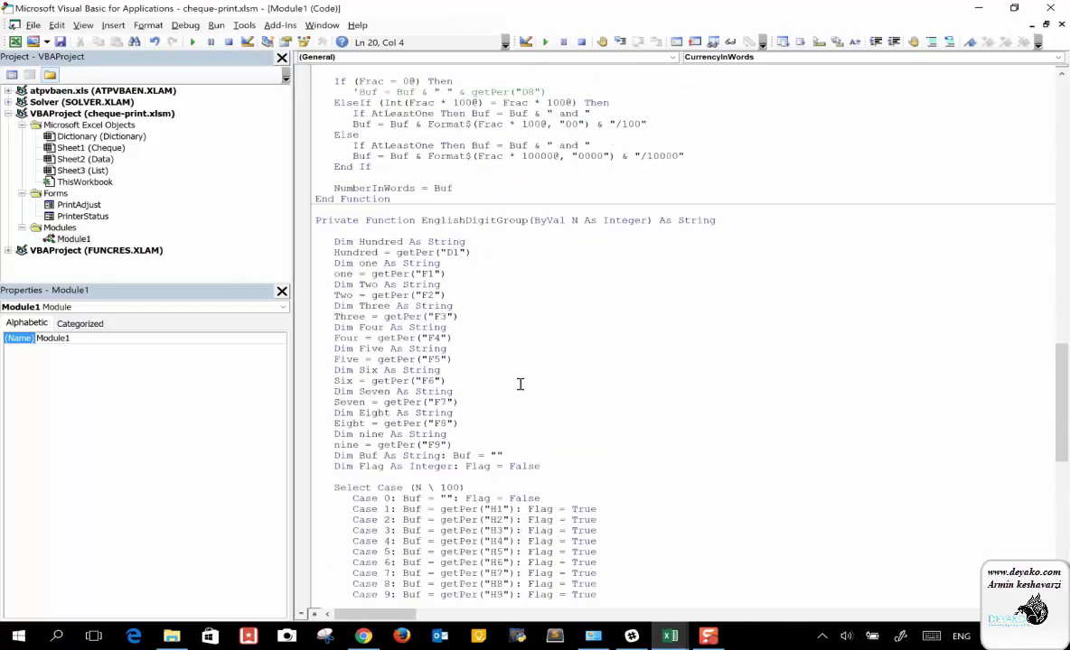
click(480, 239)
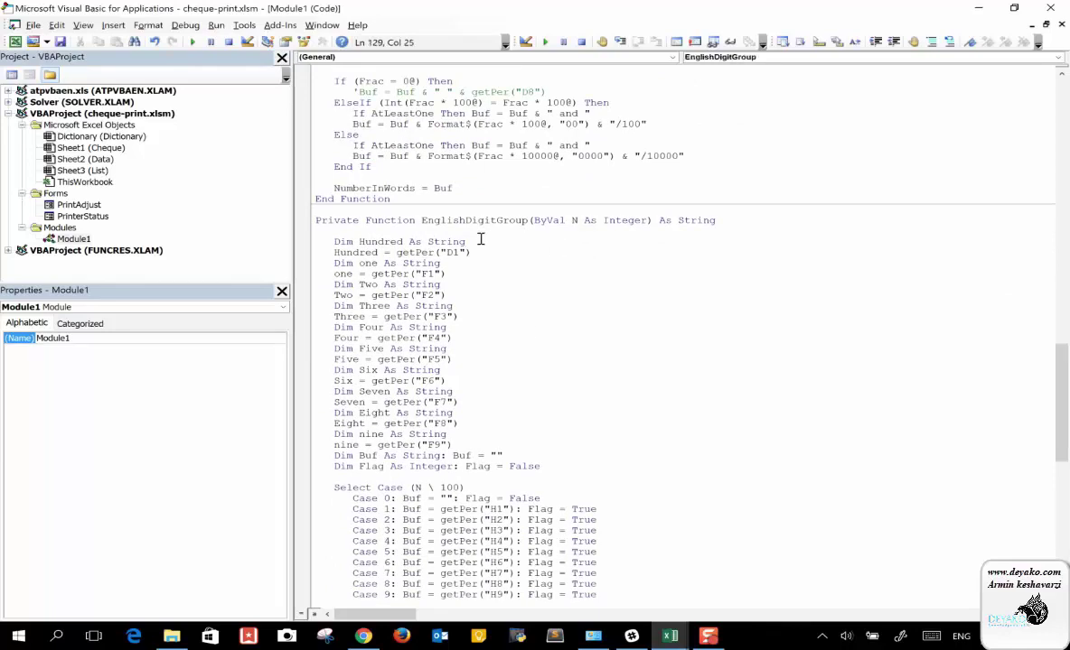
double_click(359, 254)
click(421, 253)
double_click(430, 252)
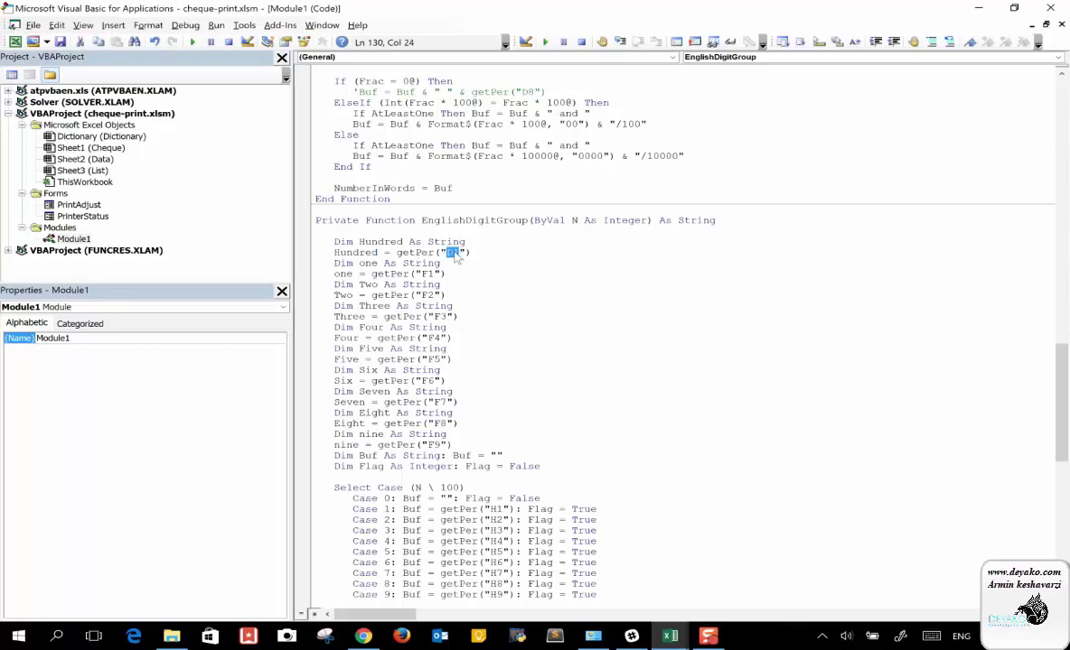
double_click(427, 273)
scroll(501, 386, down, 2)
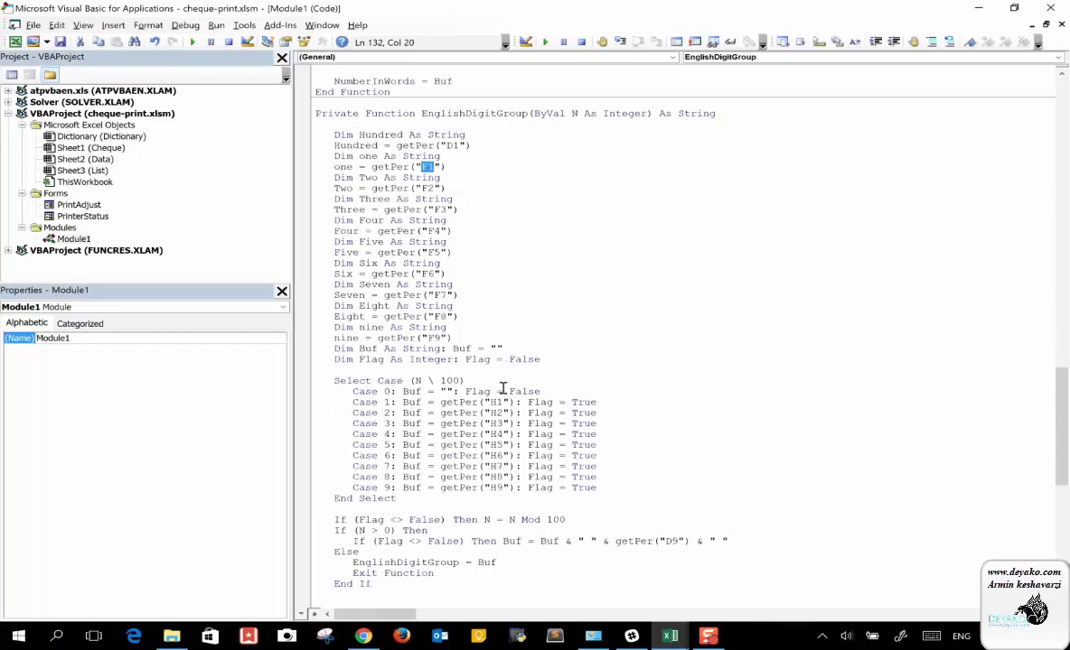
scroll(503, 388, down, 3)
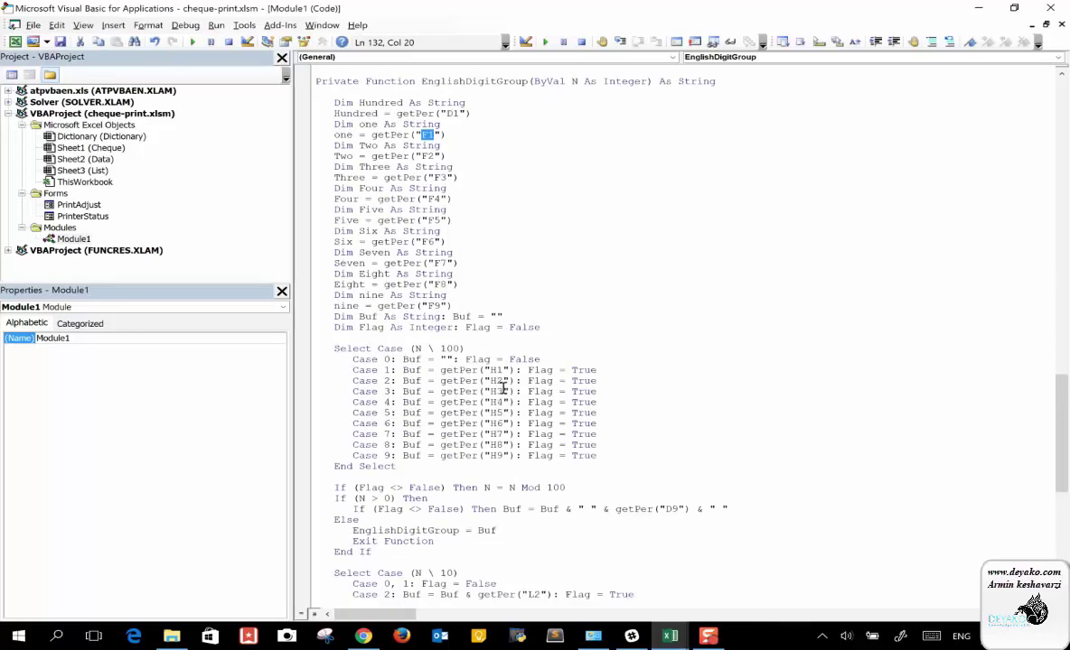
double_click(403, 284)
key(ctrl+c)
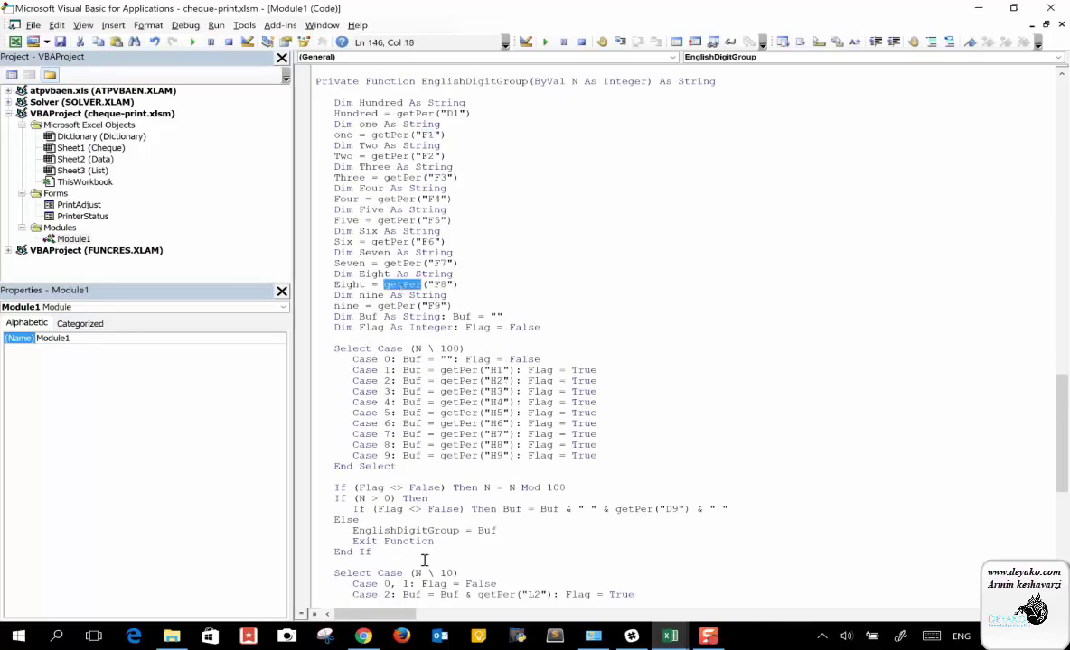
- Google 'getPer in excel vba' in a new Chrome tab, then minimize Chrome
click(364, 638)
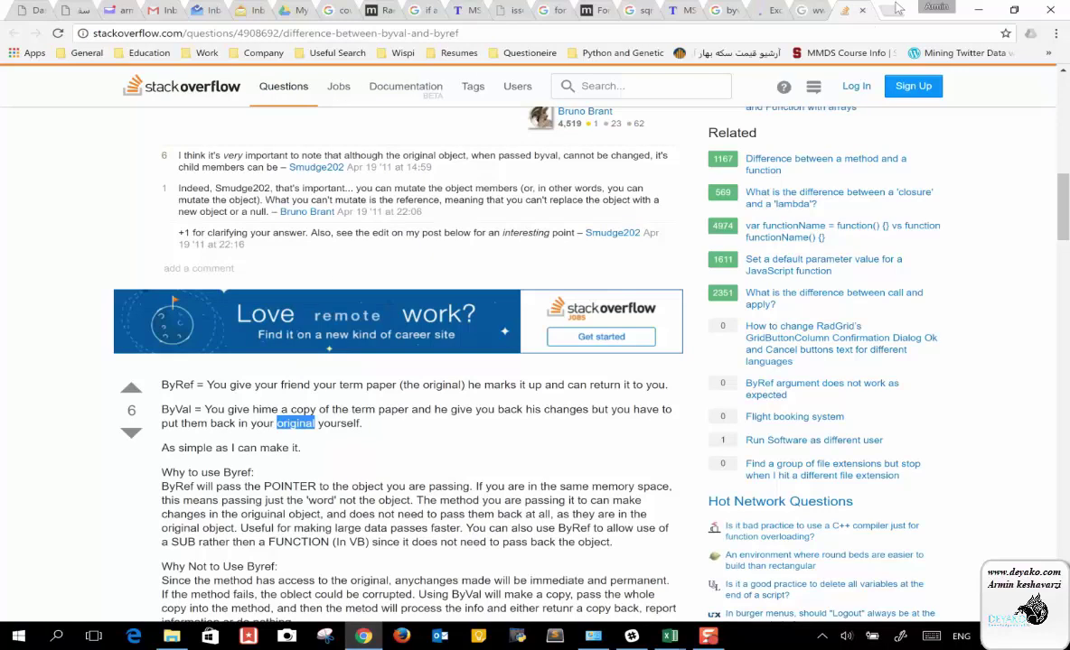
click(894, 9)
key(ctrl+v)
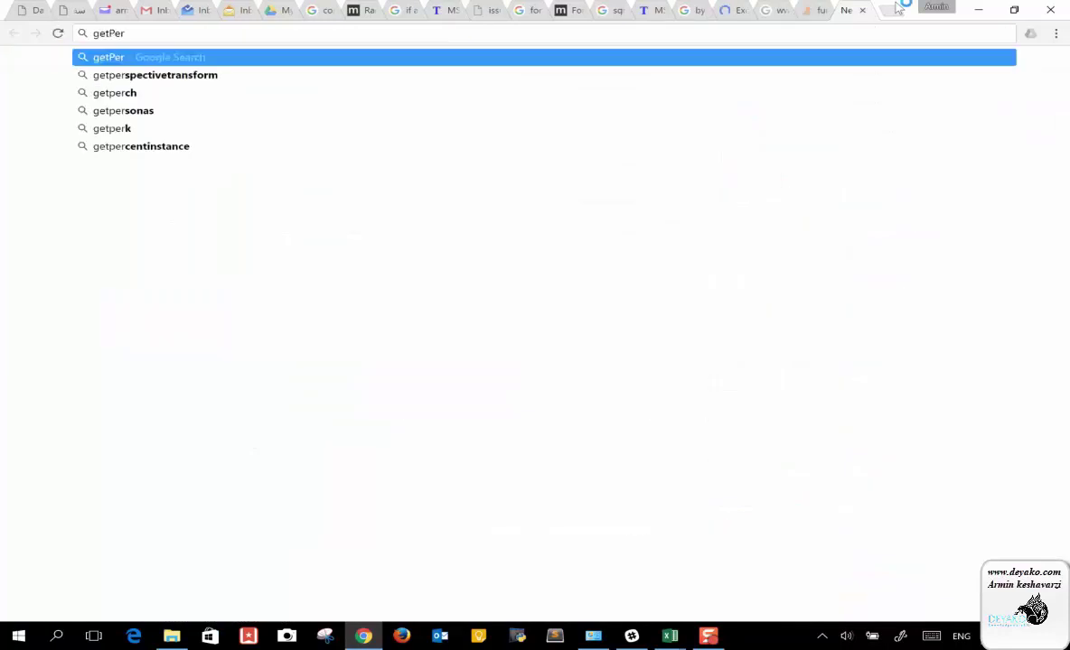
text( in )
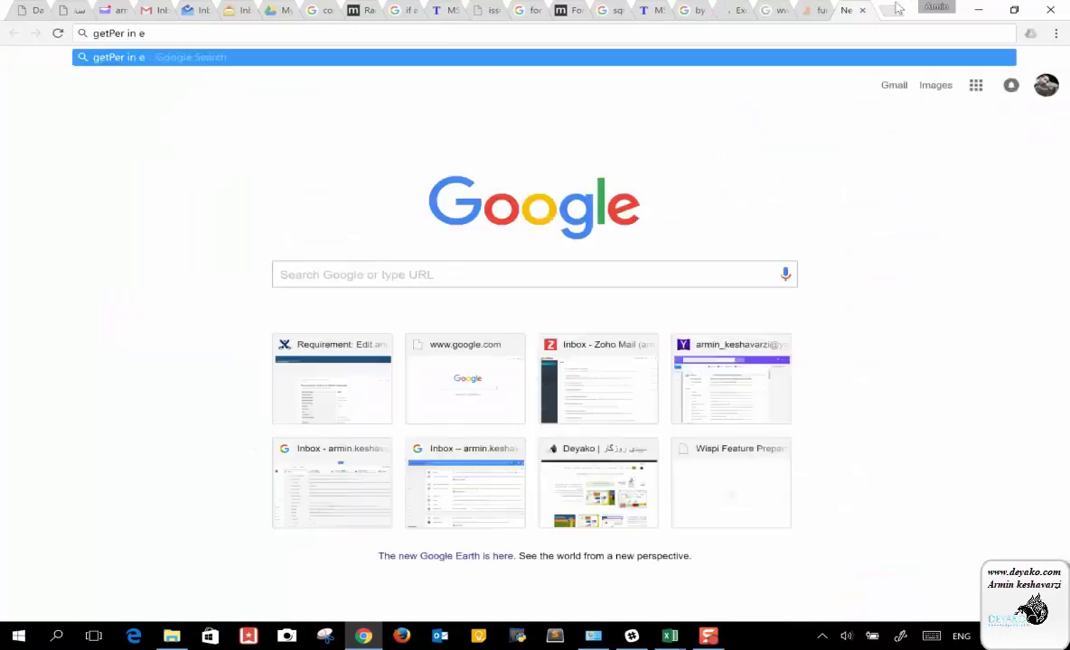
text(excel)
text( vba)
key(Return)
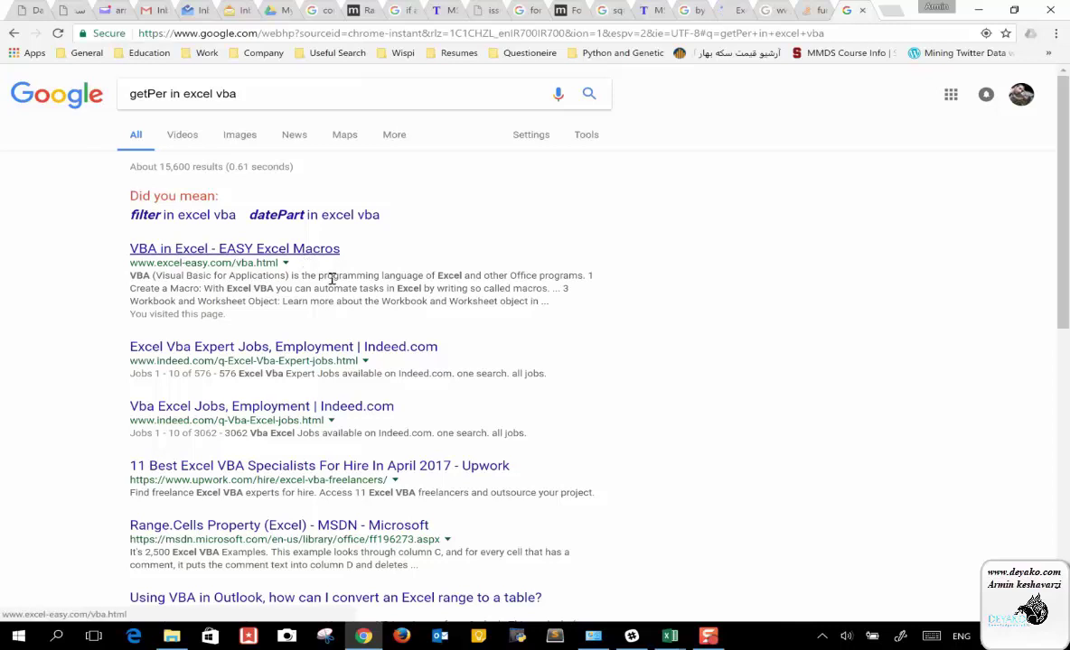
scroll(506, 361, down, 1)
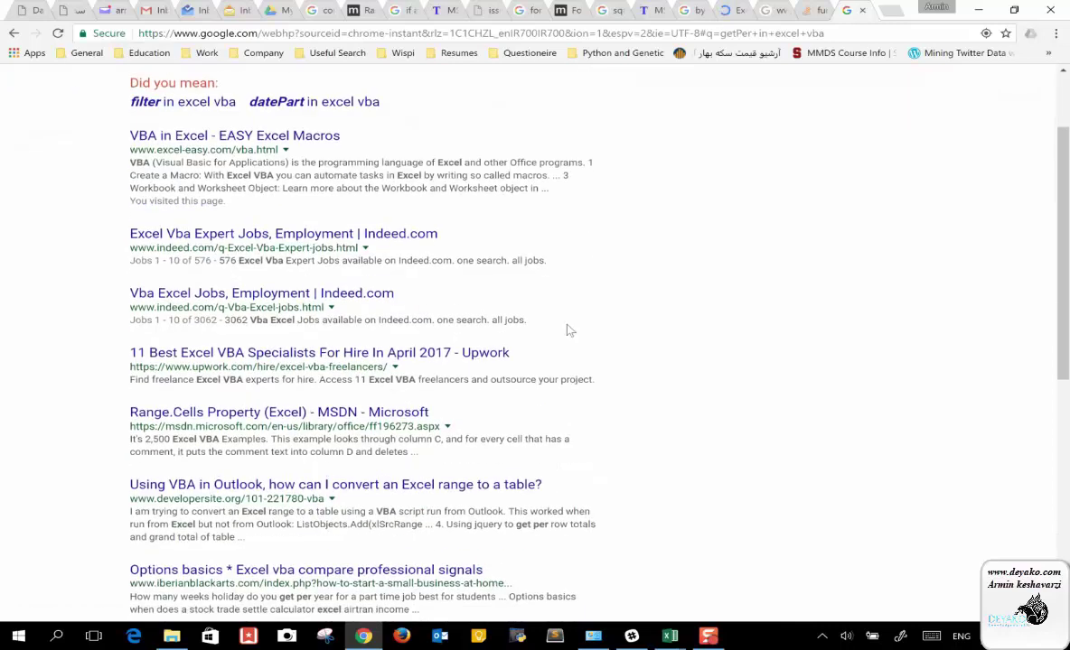
click(988, 6)
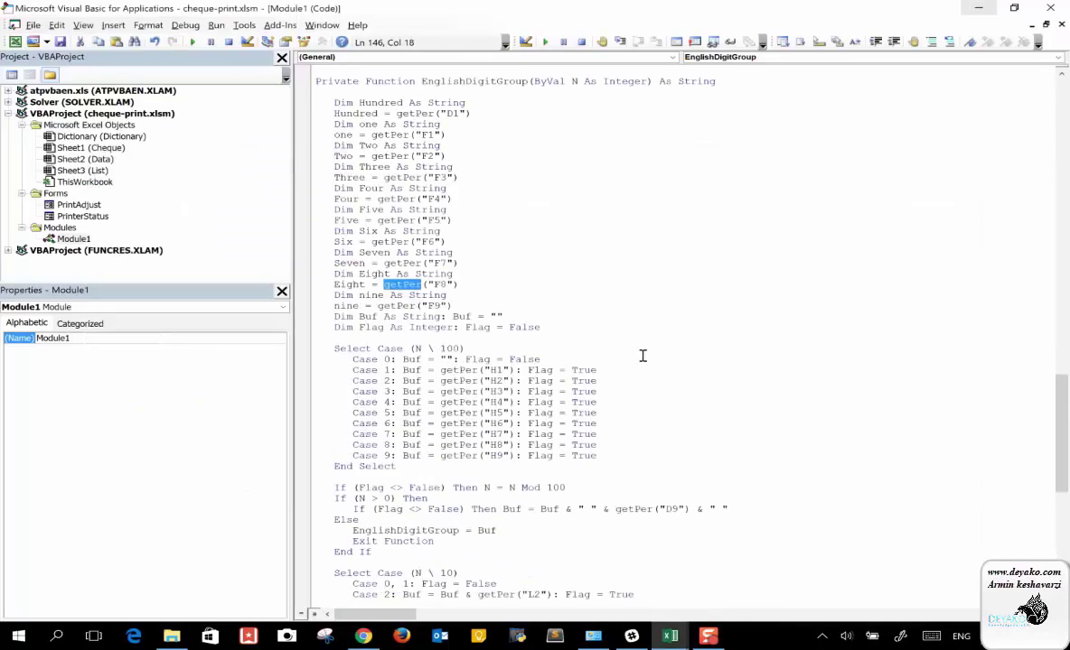
- Highlight the Select Case (N \ 100) block in EnglishDigitGroup
click(636, 363)
scroll(636, 363, down, 1)
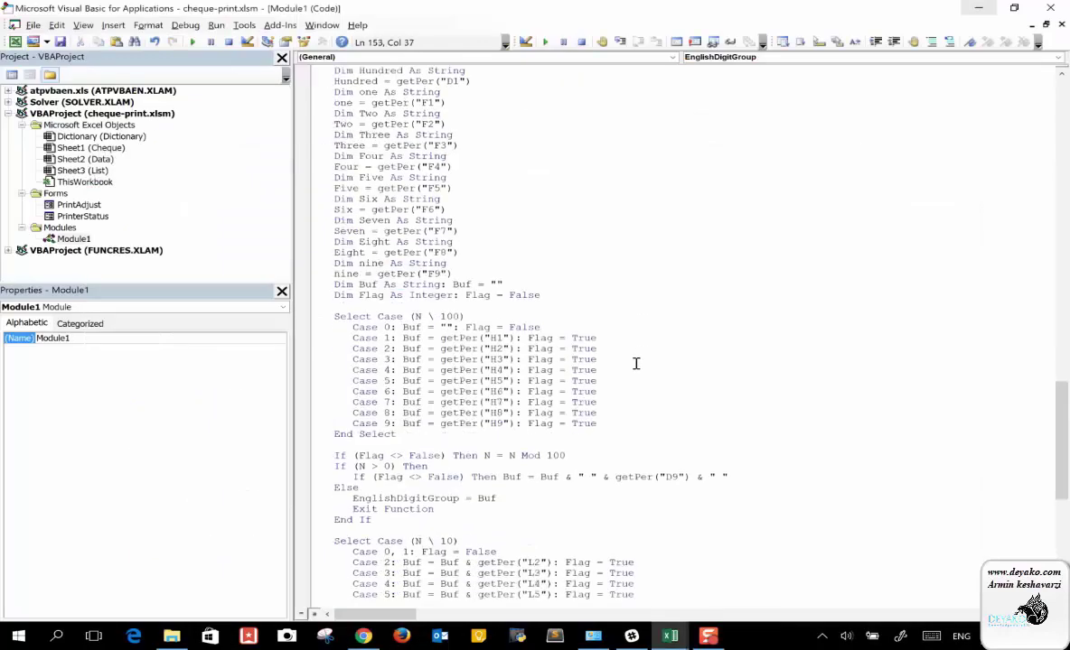
scroll(636, 363, down, 1)
click(329, 284)
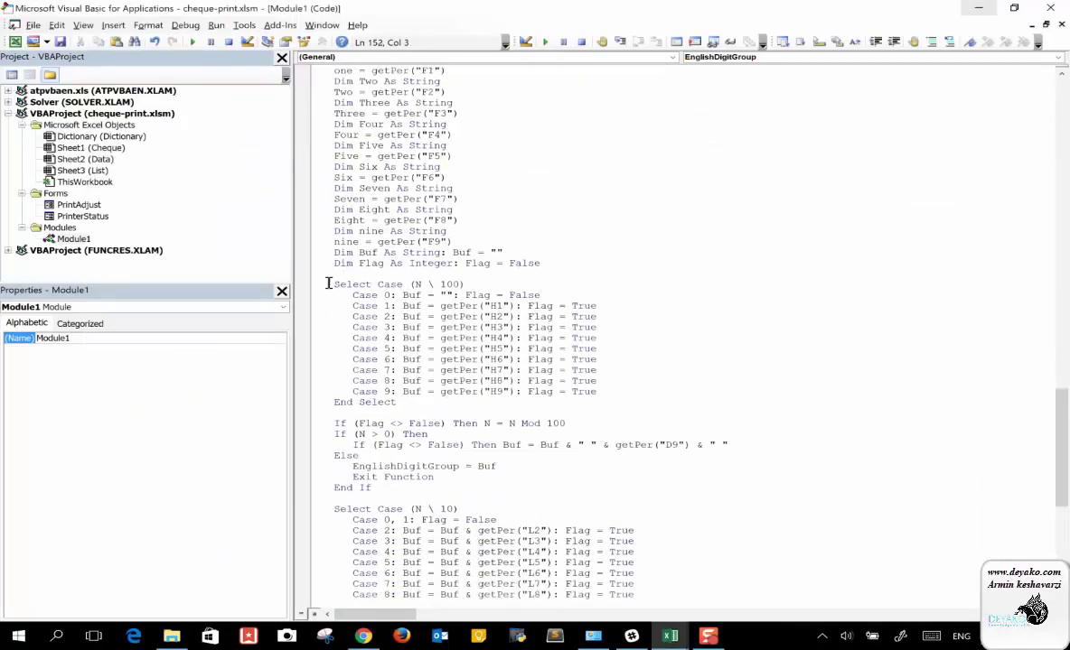
drag(329, 284, 606, 401)
- Scroll through the rest of EnglishDigitGroup and open Windows Ink Workspace
scroll(605, 401, down, 4)
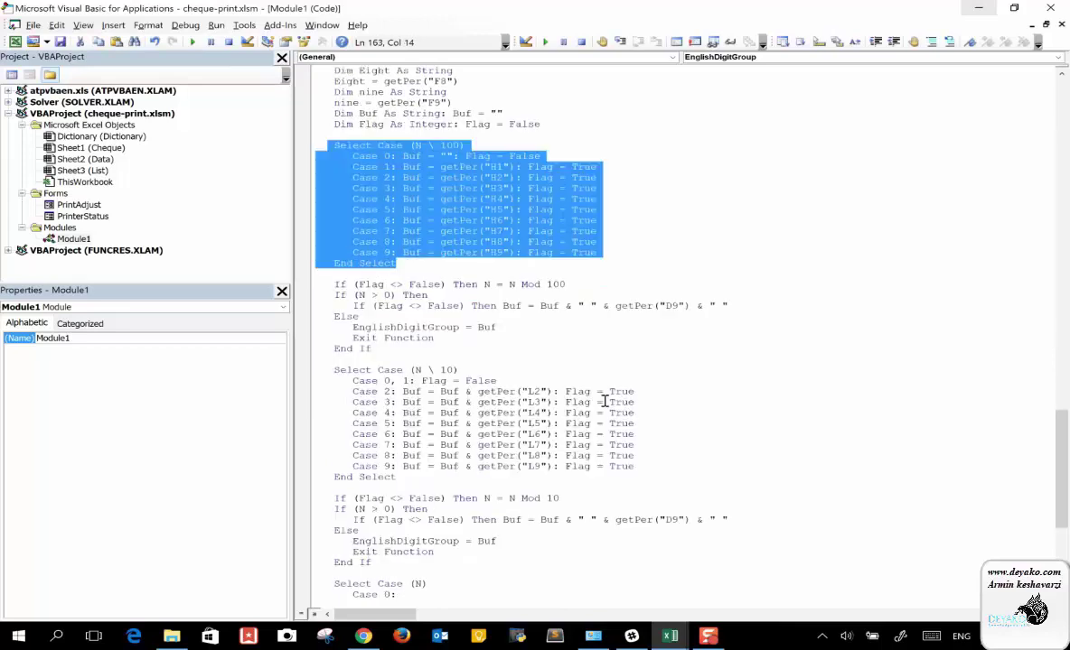
scroll(605, 401, down, 2)
scroll(605, 401, down, 4)
scroll(605, 401, down, 3)
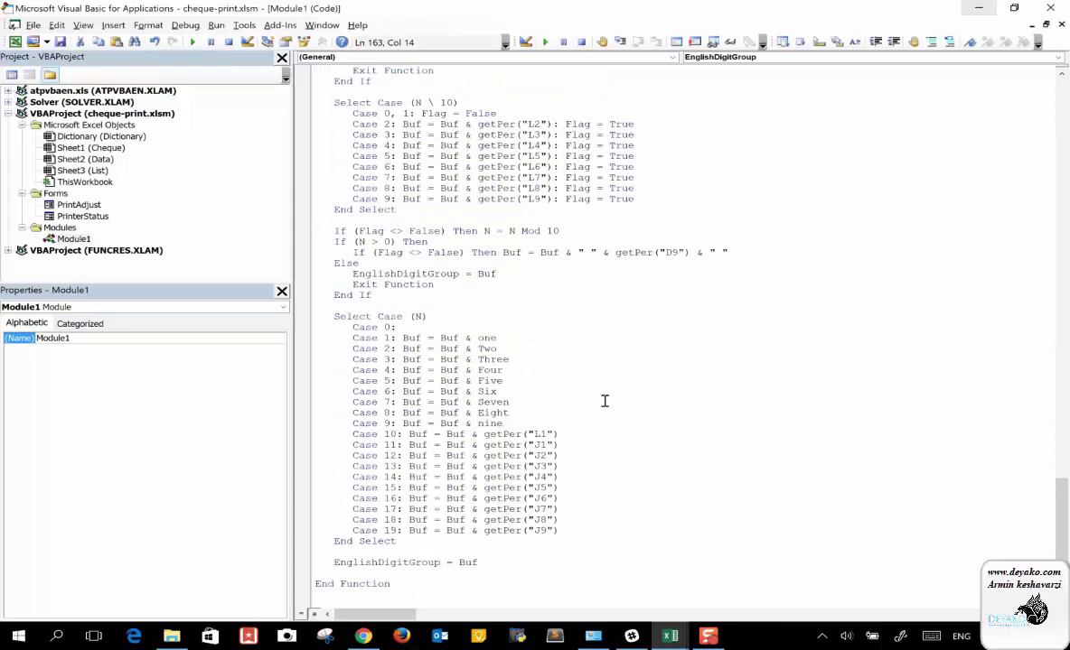
scroll(605, 401, up, 6)
scroll(604, 401, up, 4)
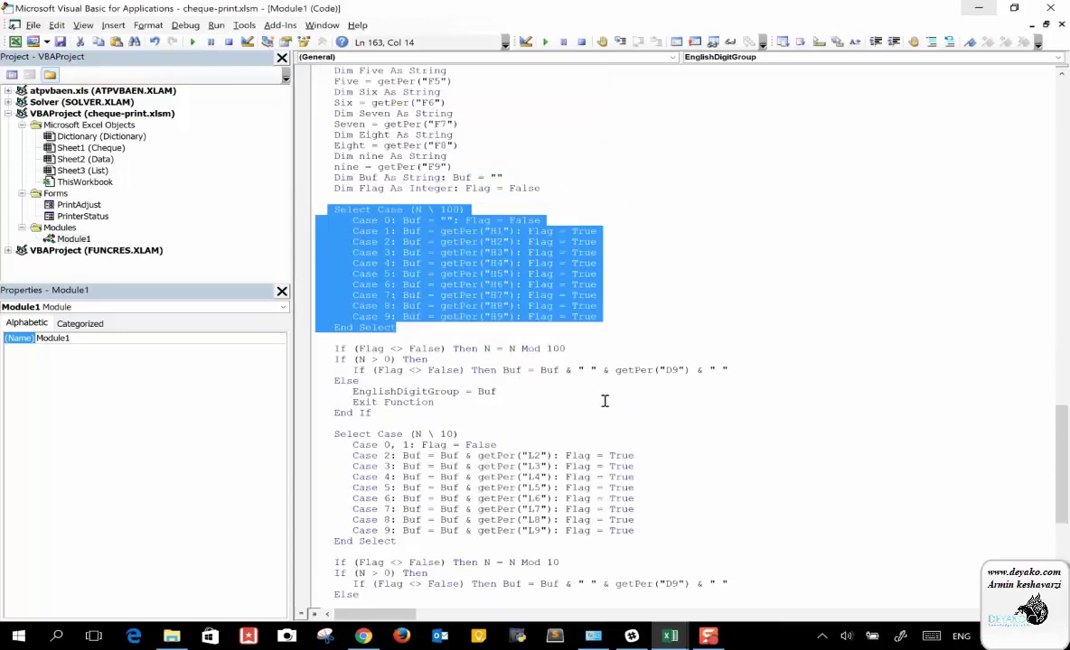
click(900, 636)
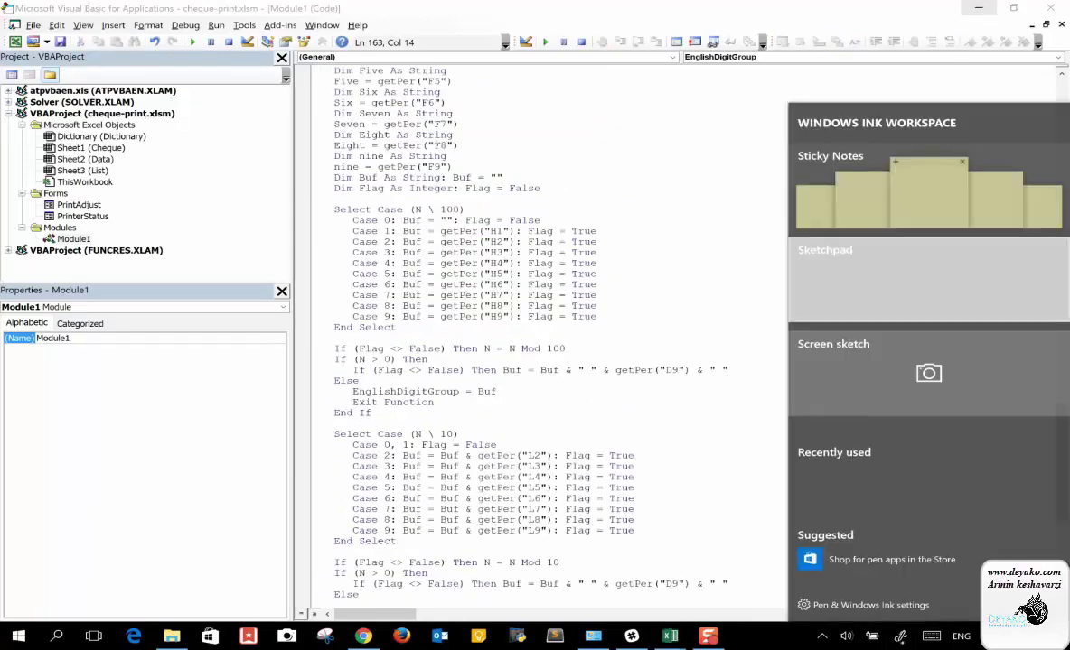
- On a cleared Sketchpad canvas, handwrite a = 1000 and underline it
click(929, 280)
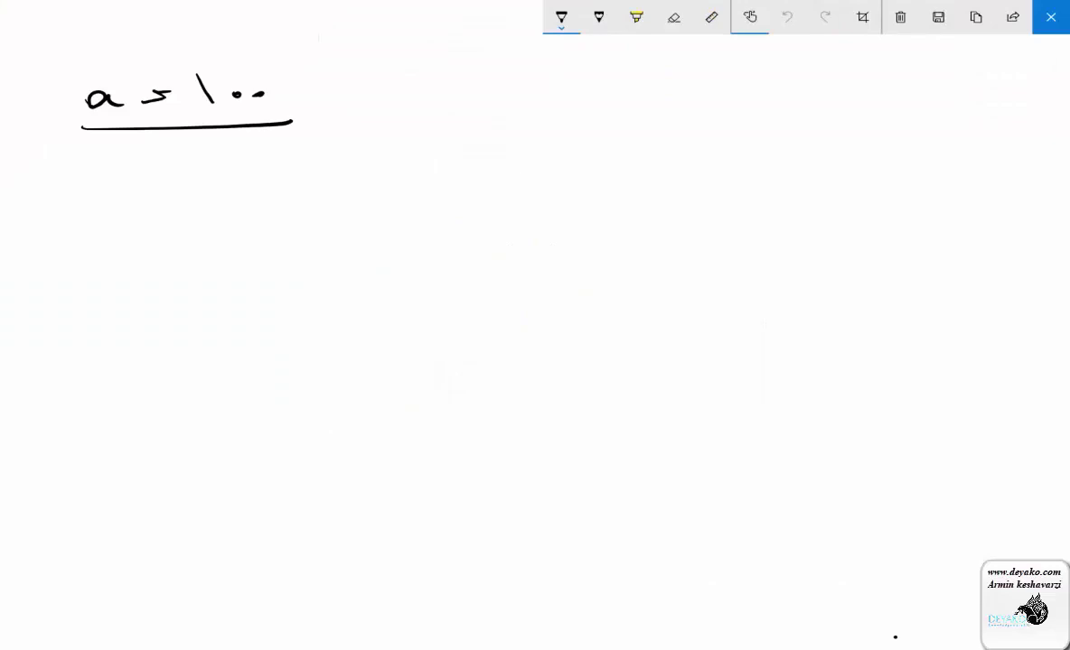
click(900, 17)
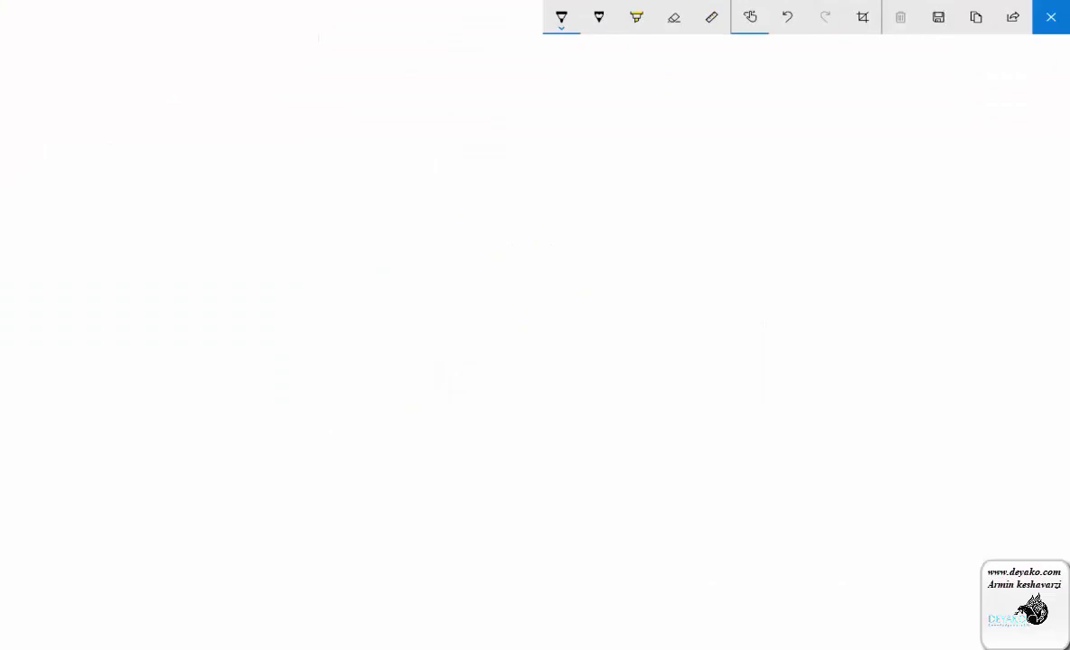
mouse_move(80, 76)
mouse_down()
mouse_move(63, 83)
mouse_move(117, 82)
mouse_up()
mouse_move(159, 70)
mouse_down()
mouse_move(170, 90)
mouse_move(246, 85)
mouse_up()
drag(58, 123, 324, 105)
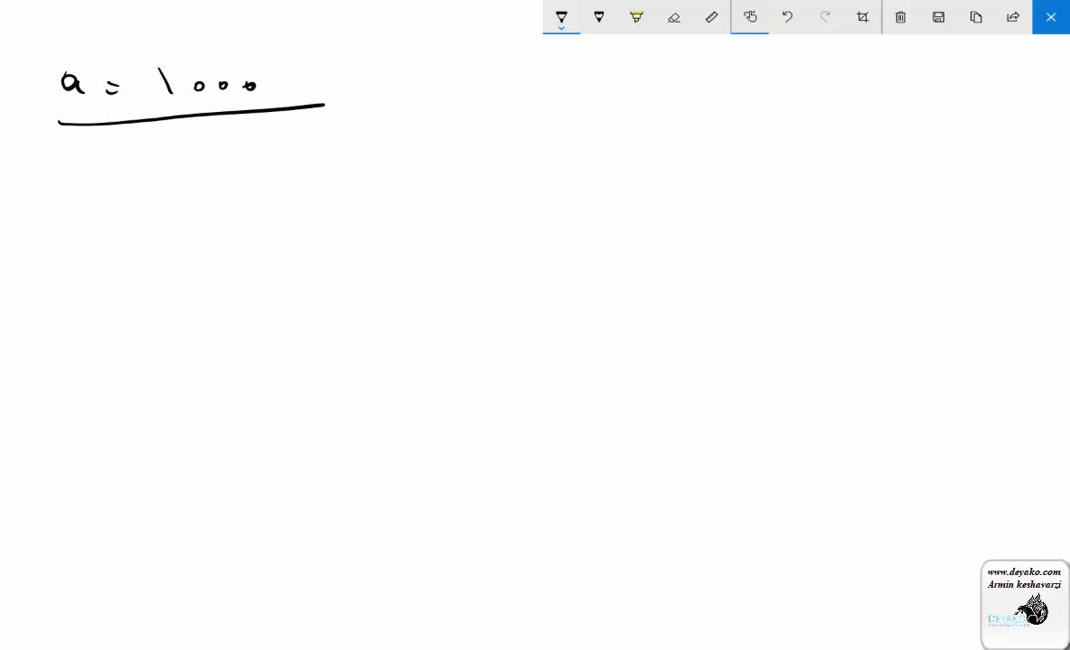
- Handwrite the b and c example values after a = 1000, trailing off with dashes
mouse_move(331, 60)
mouse_down()
mouse_move(297, 79)
mouse_move(330, 59)
mouse_move(354, 87)
mouse_up()
drag(344, 105, 360, 104)
mouse_move(406, 76)
mouse_down()
mouse_move(416, 87)
mouse_move(473, 79)
mouse_up()
drag(500, 82, 502, 78)
mouse_move(603, 63)
mouse_down()
mouse_move(608, 91)
mouse_move(682, 64)
mouse_move(692, 79)
mouse_up()
drag(723, 78, 726, 76)
drag(803, 70, 809, 69)
drag(843, 69, 852, 67)
mouse_move(870, 69)
mouse_down()
mouse_move(900, 69)
mouse_move(143, 148)
mouse_move(60, 142)
mouse_up()
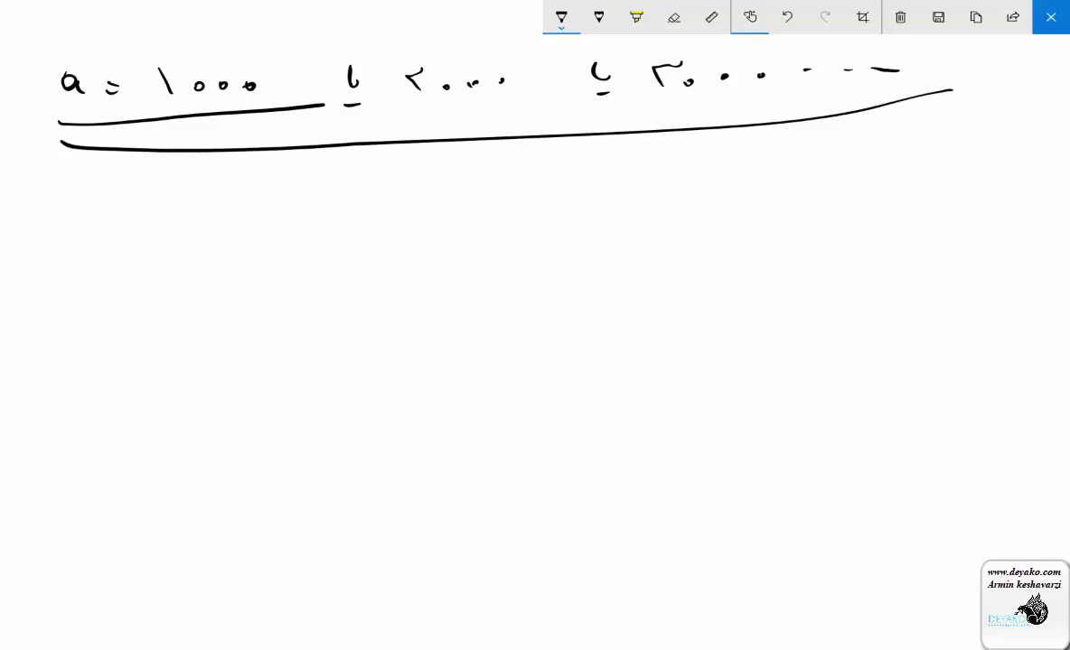
- Handwrite 'Select Case' below the example values
mouse_move(101, 188)
mouse_down()
mouse_move(83, 202)
mouse_move(132, 216)
mouse_move(159, 175)
mouse_move(206, 217)
mouse_up()
mouse_move(217, 217)
mouse_down()
mouse_move(236, 204)
mouse_move(219, 215)
mouse_up()
drag(240, 193, 269, 191)
mouse_move(337, 193)
mouse_down()
mouse_move(340, 212)
mouse_move(441, 217)
mouse_up()
click(428, 205)
- Finish the 'Select Case:' heading, then reopen the sketch from Windows Ink Workspace
click(464, 191)
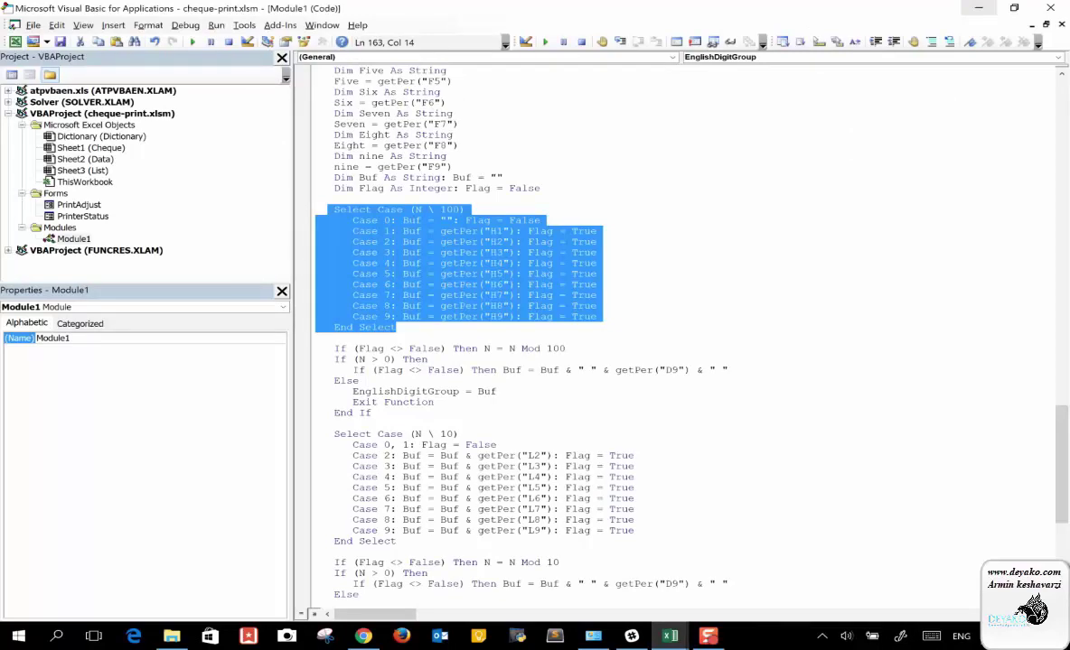
key(super+w)
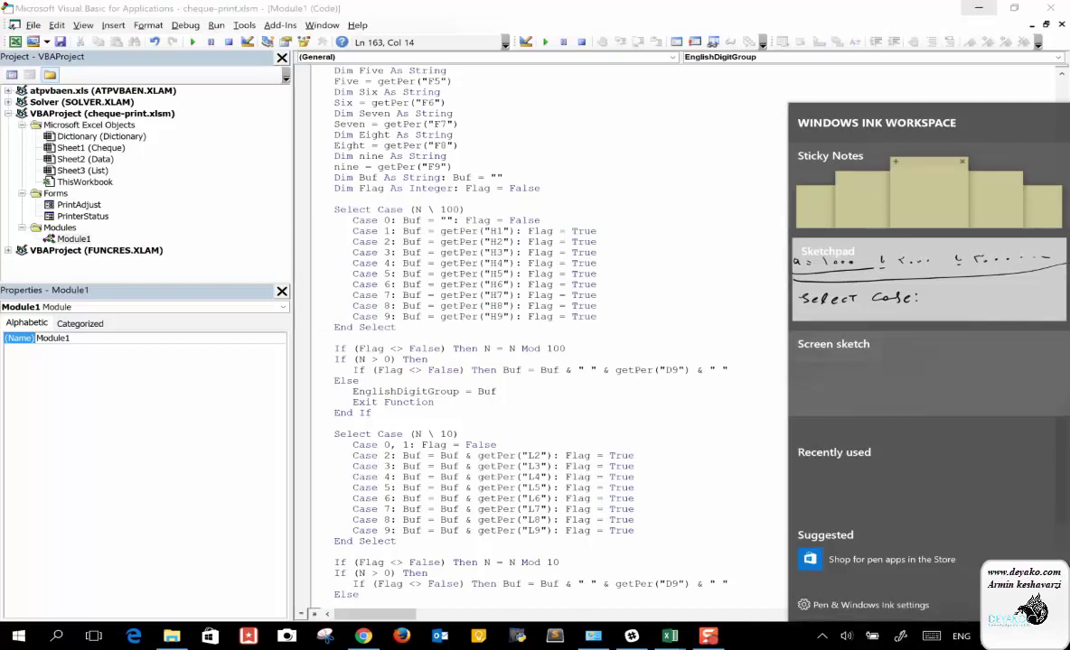
click(929, 282)
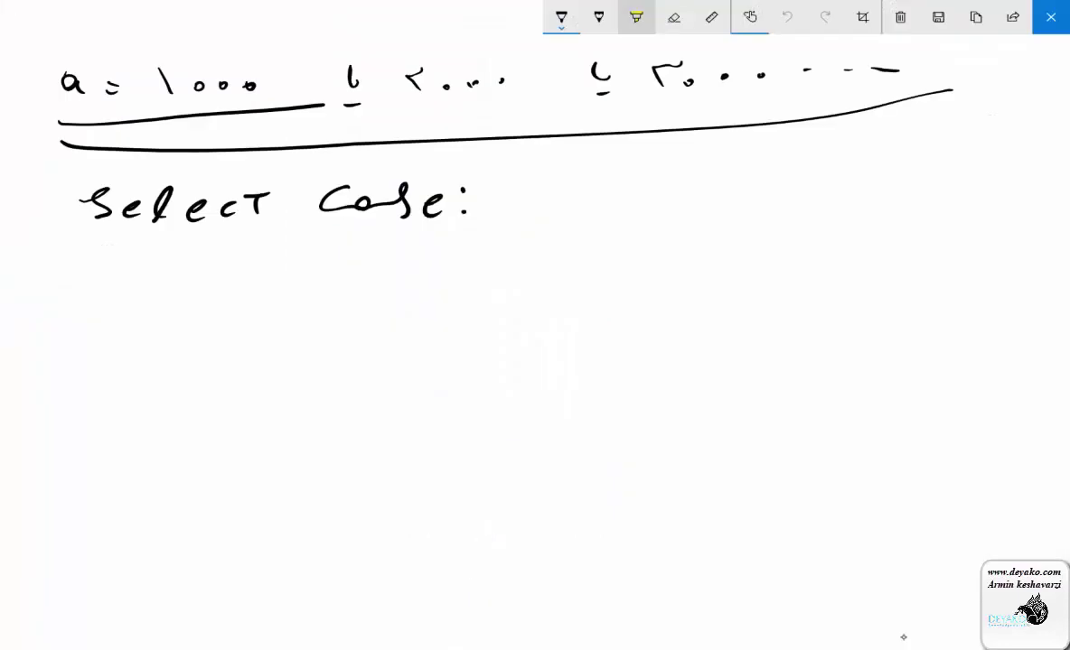
- Erase the colon, add (a) after Select Case with a underlined, and begin a Case line below
click(673, 17)
click(464, 197)
click(561, 17)
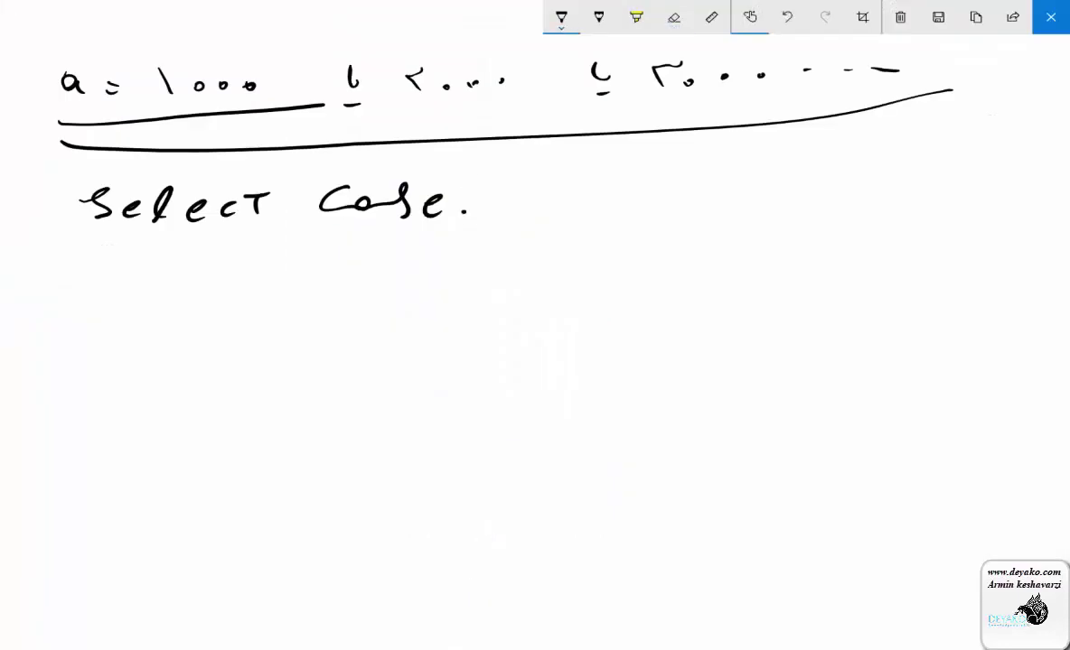
drag(470, 188, 472, 230)
drag(506, 192, 555, 231)
mouse_move(493, 215)
mouse_down()
mouse_move(529, 213)
mouse_move(523, 231)
mouse_up()
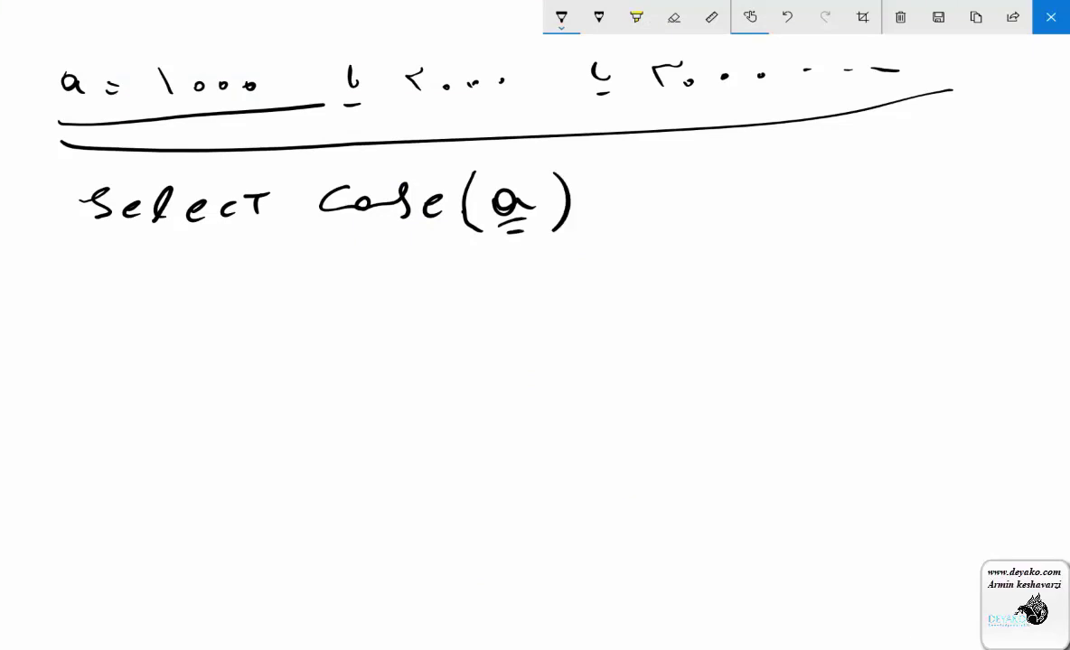
mouse_move(121, 263)
mouse_down()
mouse_move(107, 263)
mouse_move(127, 283)
mouse_up()
mouse_move(145, 271)
mouse_down()
mouse_move(152, 288)
mouse_move(209, 275)
mouse_up()
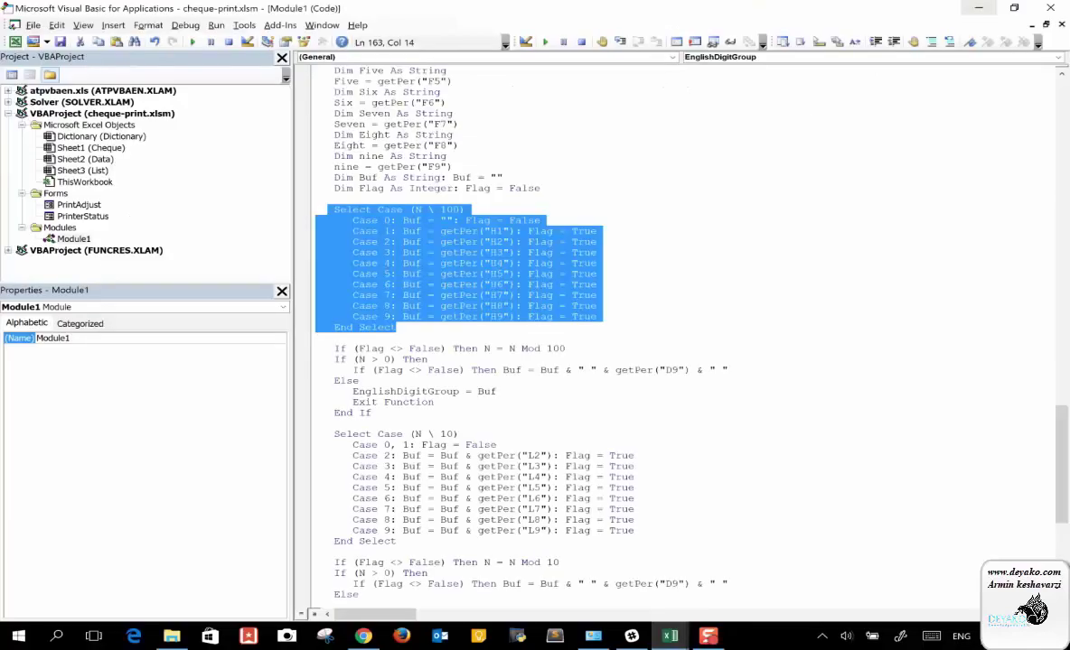
- Highlight the Case 0 and Case 1 lines of the Select Case (N \ 100) block, then go back to Excel
click(336, 220)
drag(542, 220, 327, 220)
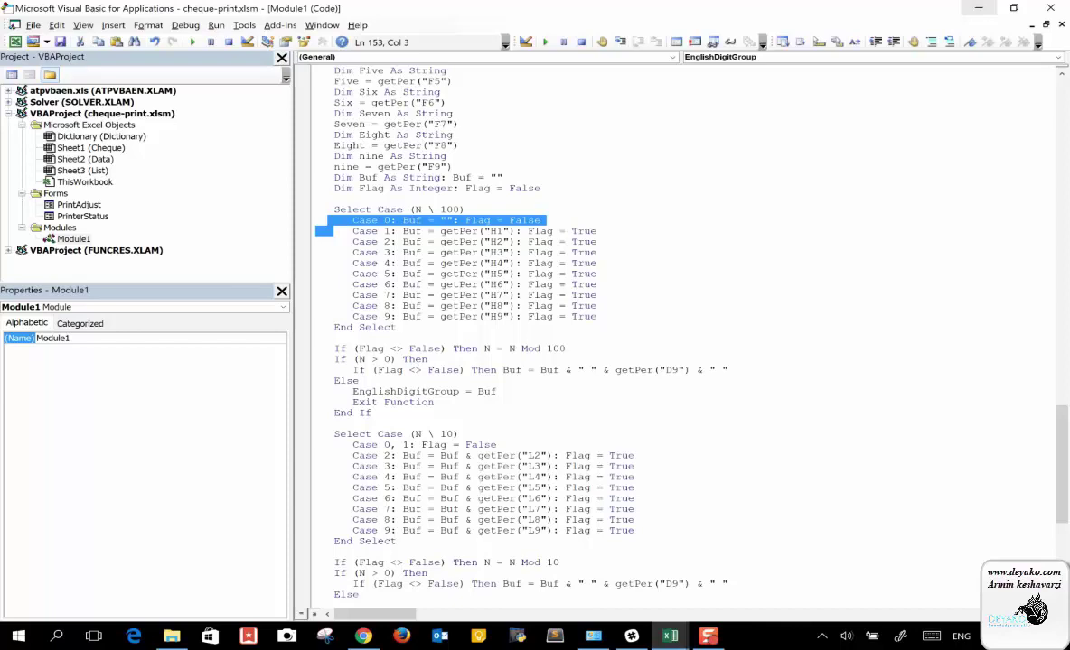
drag(508, 221, 398, 232)
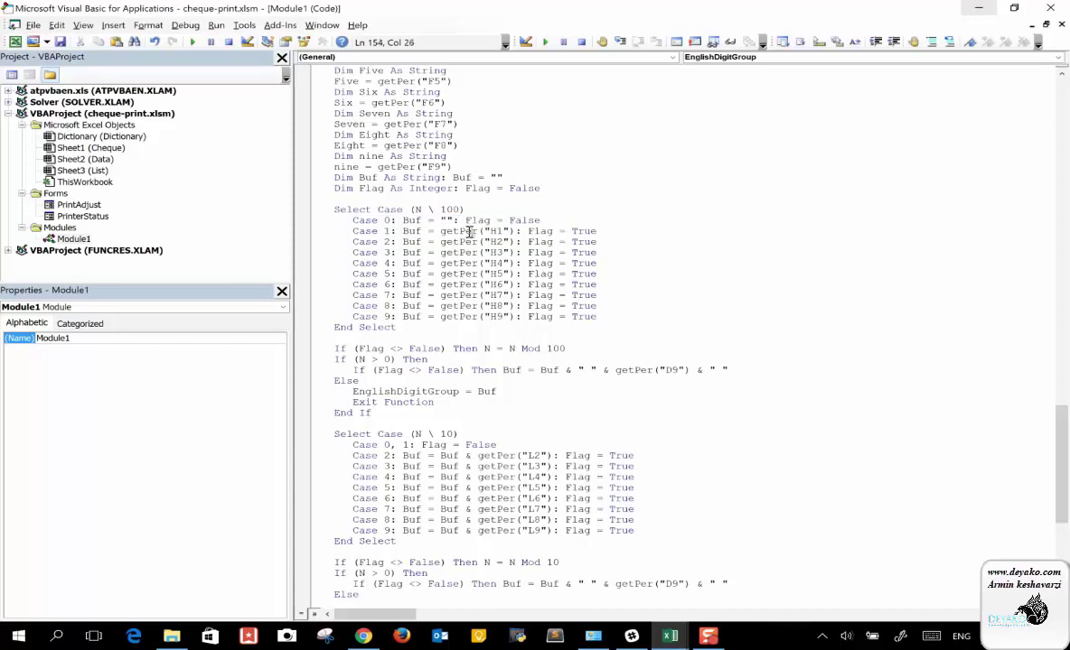
drag(601, 241, 412, 233)
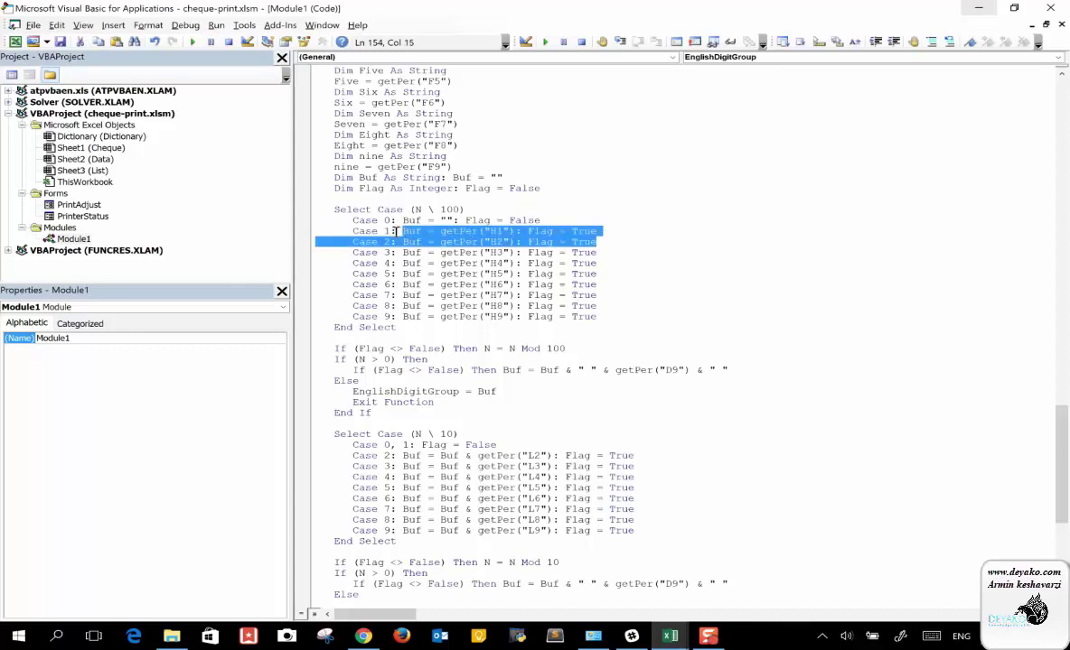
click(397, 231)
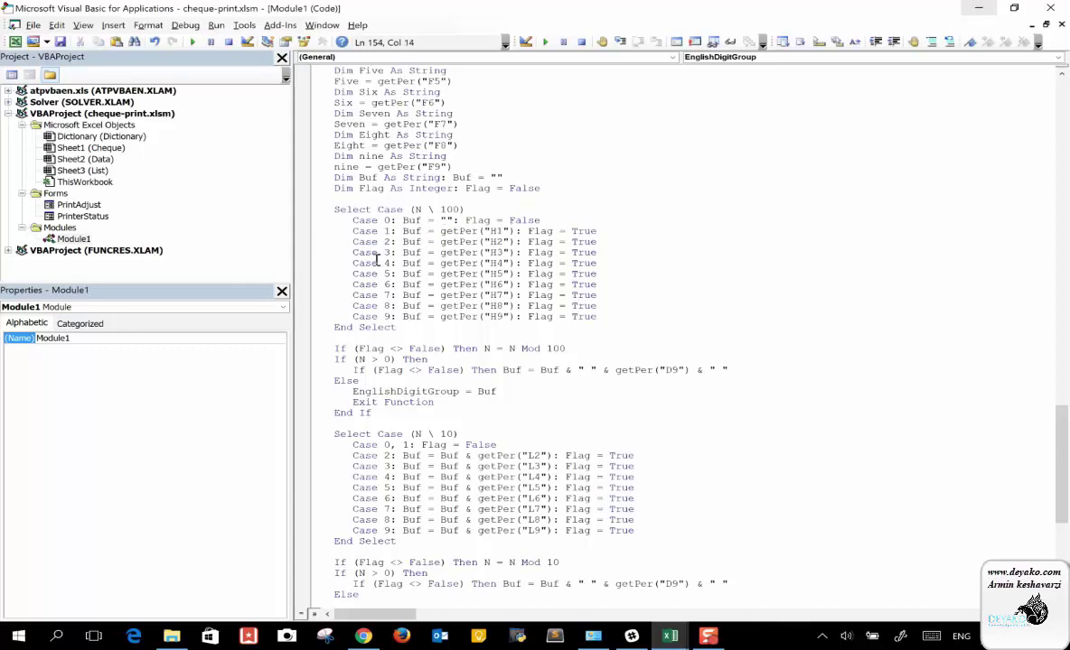
key(alt+F11)
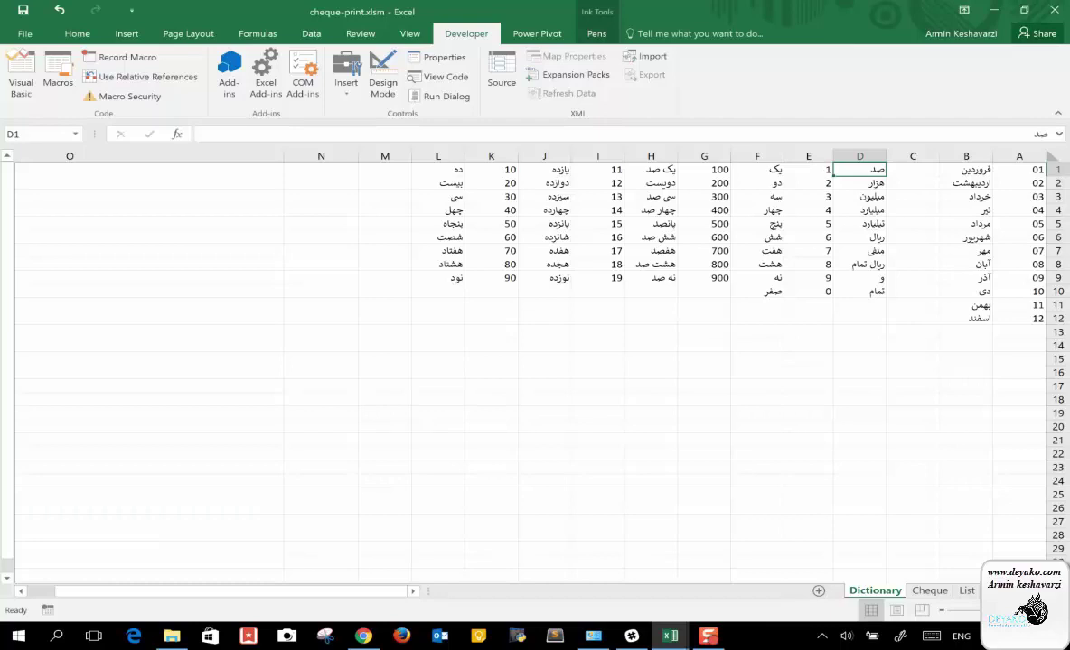
- Reopen the Select Case sketch, underline the sample values, and number the three groups 0, 1, 2 in red
key(super+w)
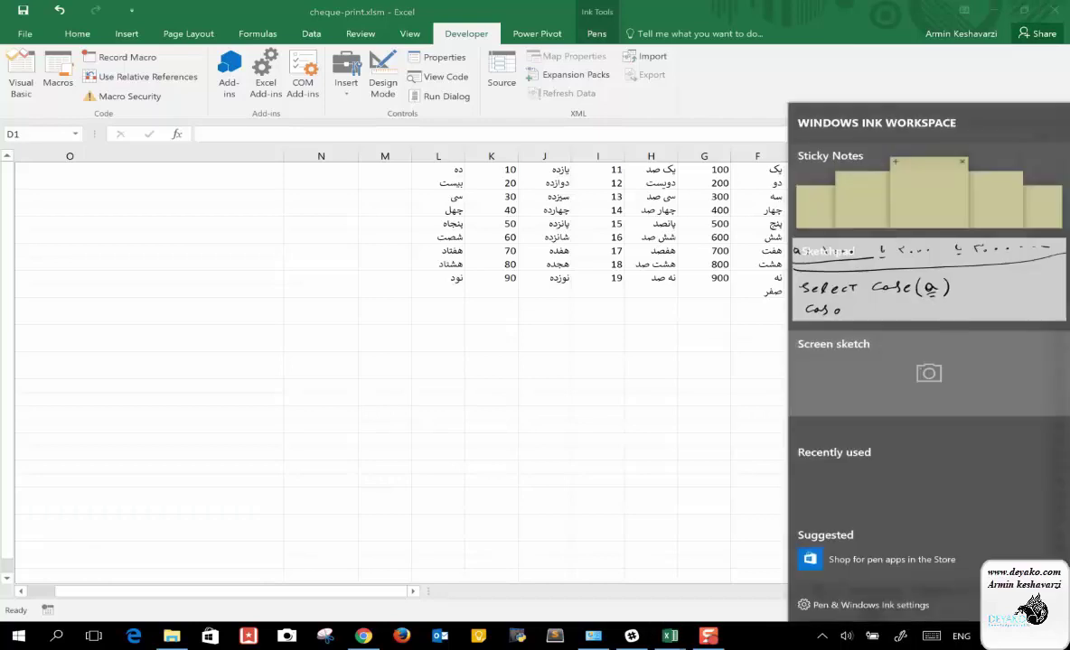
click(928, 280)
mouse_move(193, 97)
mouse_down()
mouse_move(872, 80)
mouse_move(239, 108)
mouse_up()
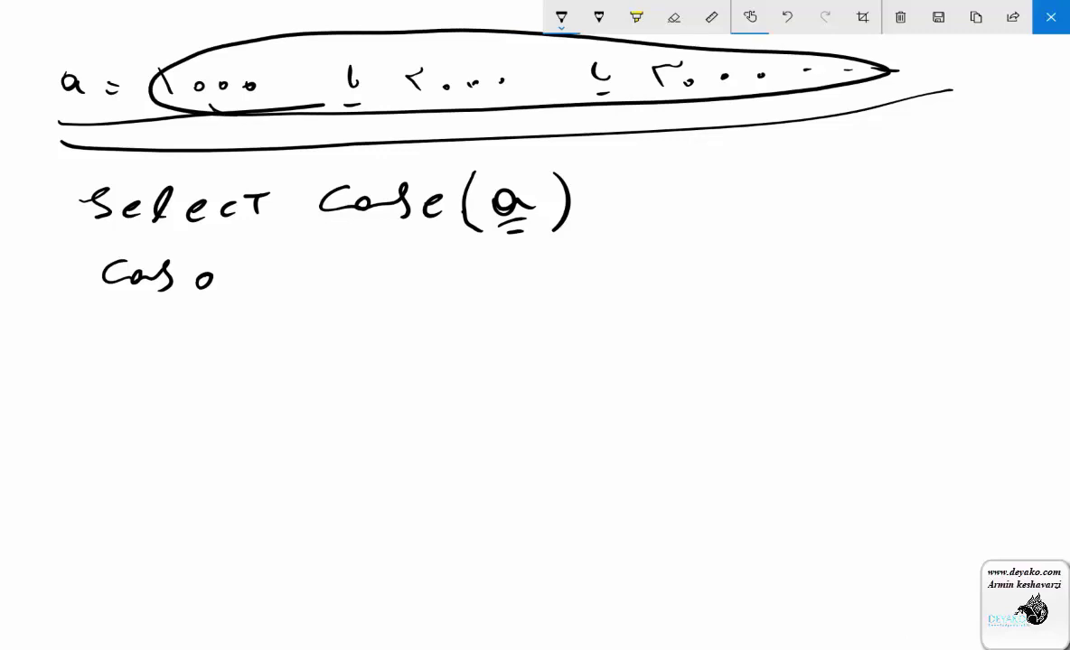
click(561, 16)
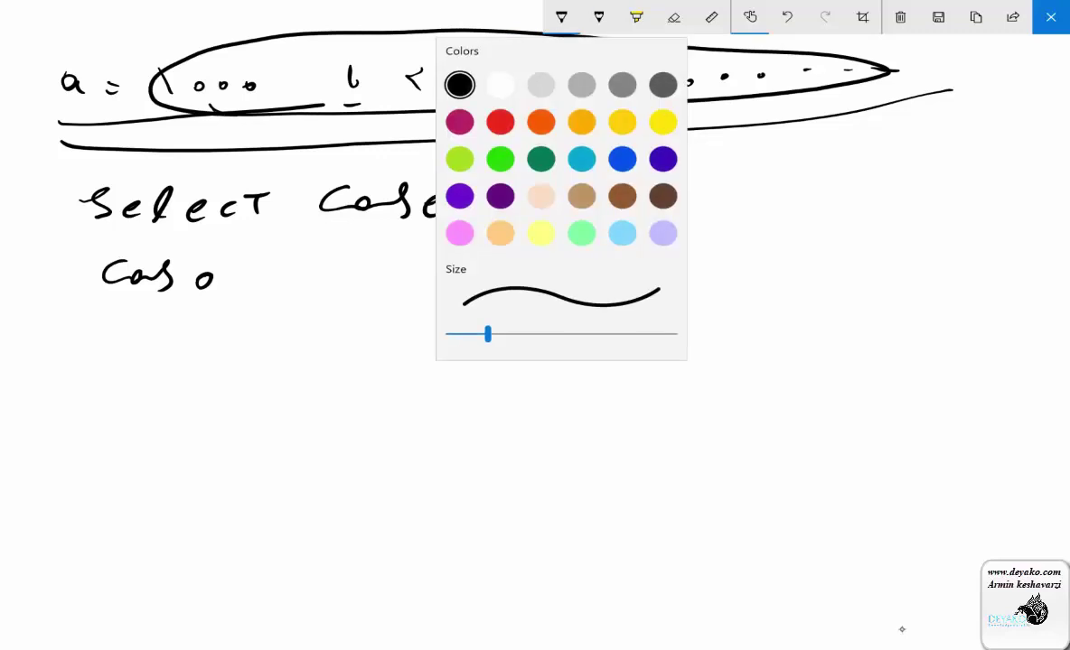
click(458, 120)
drag(237, 54, 227, 56)
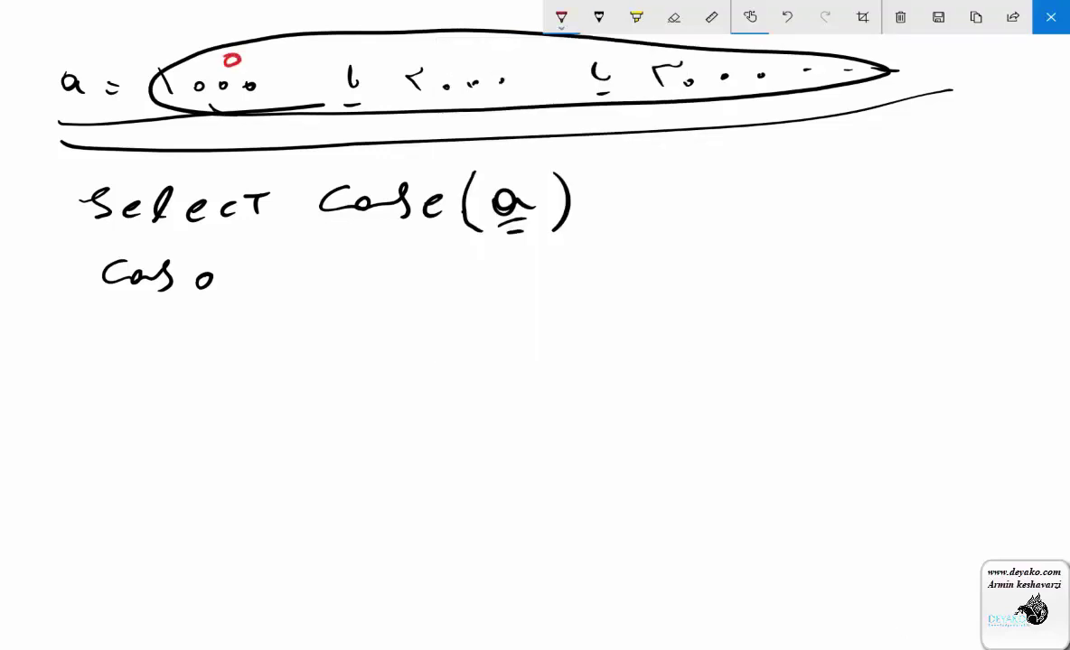
drag(451, 42, 454, 55)
drag(701, 40, 705, 53)
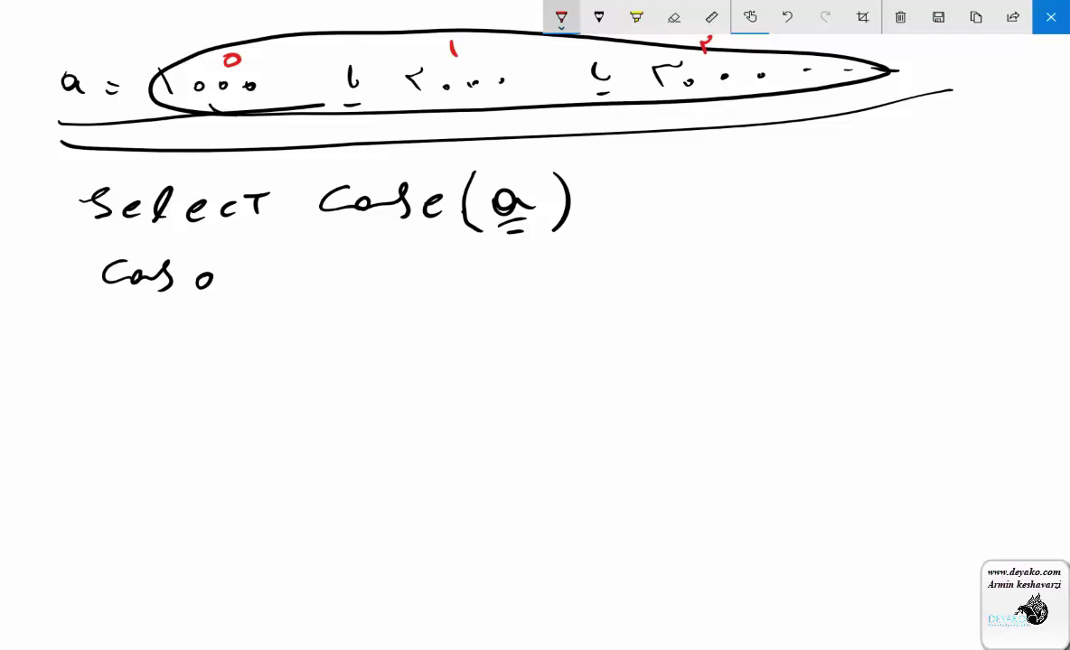
- In black ink, write the Case 0 assignment with its Persian value
click(561, 16)
click(457, 83)
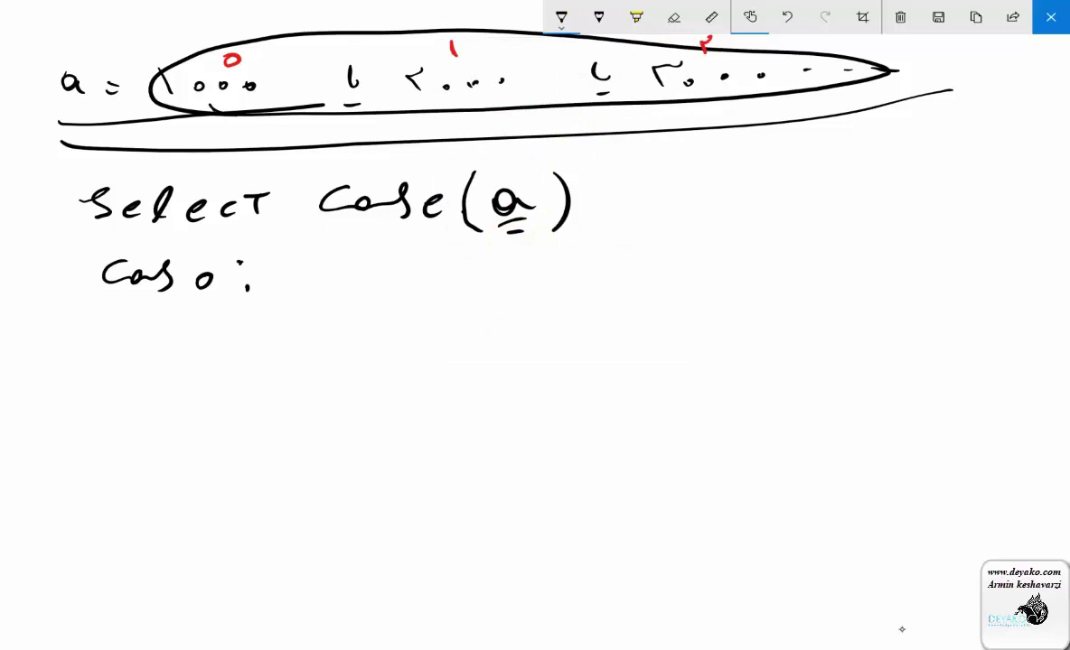
mouse_move(325, 264)
mouse_down()
mouse_move(327, 282)
mouse_move(362, 268)
mouse_up()
drag(352, 277, 362, 276)
mouse_move(484, 256)
mouse_down()
mouse_move(489, 272)
mouse_move(466, 284)
mouse_move(450, 275)
mouse_up()
click(472, 264)
drag(428, 270, 412, 291)
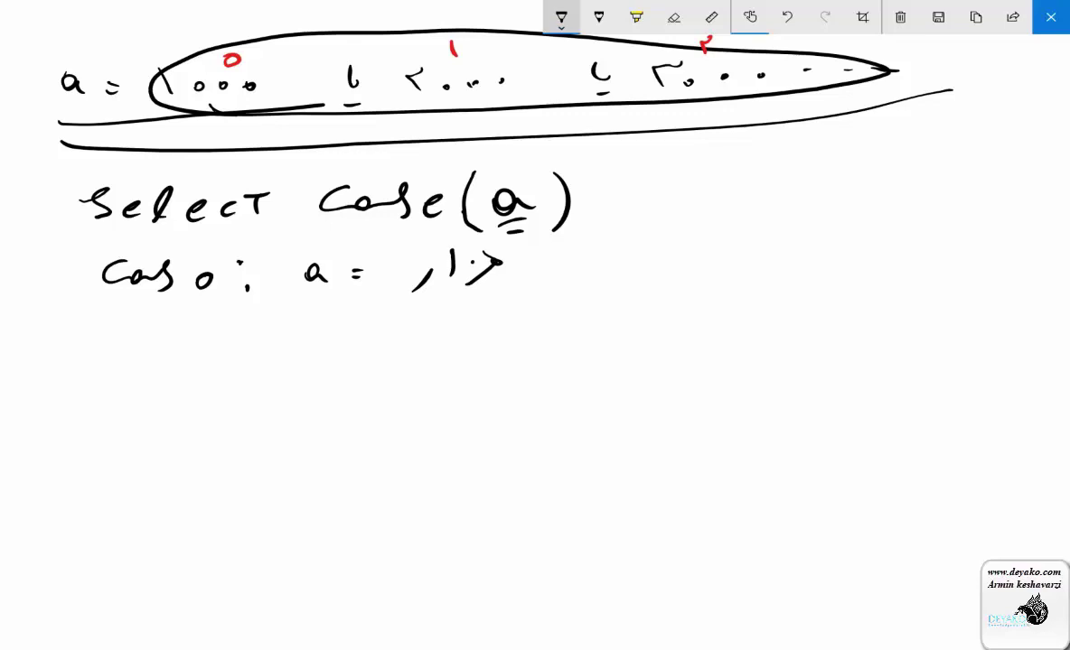
- Write a Case 1 line below with its a = assignment and Persian value
click(561, 17)
click(901, 629)
drag(123, 341, 124, 370)
drag(144, 351, 157, 371)
drag(208, 341, 213, 368)
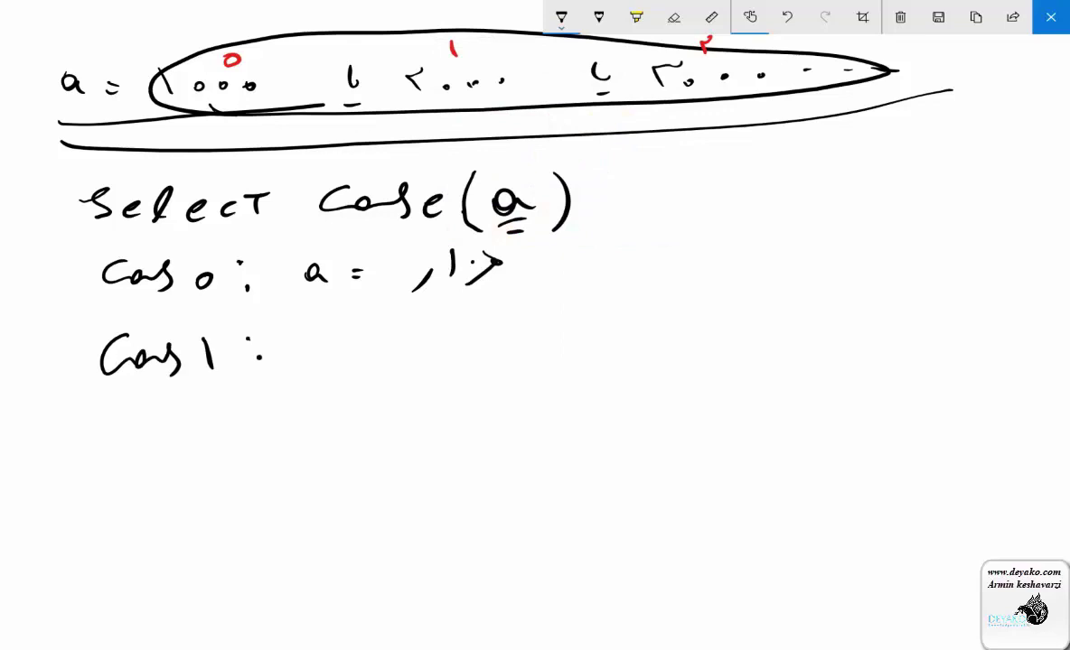
mouse_move(321, 346)
mouse_down()
mouse_move(325, 359)
mouse_move(364, 344)
mouse_up()
drag(353, 354, 366, 353)
drag(515, 330, 520, 341)
mouse_move(541, 326)
mouse_down()
mouse_move(545, 336)
mouse_move(456, 358)
mouse_move(441, 348)
mouse_move(400, 371)
mouse_up()
- Add a Case 2 line with placeholder dashes, outline the sample values, bracket the three Cases, and close the sketch
drag(120, 431, 185, 466)
mouse_move(219, 427)
mouse_down()
mouse_move(231, 417)
mouse_move(221, 442)
mouse_up()
drag(255, 438, 256, 442)
drag(268, 446, 269, 451)
drag(381, 466, 395, 465)
drag(435, 459, 458, 461)
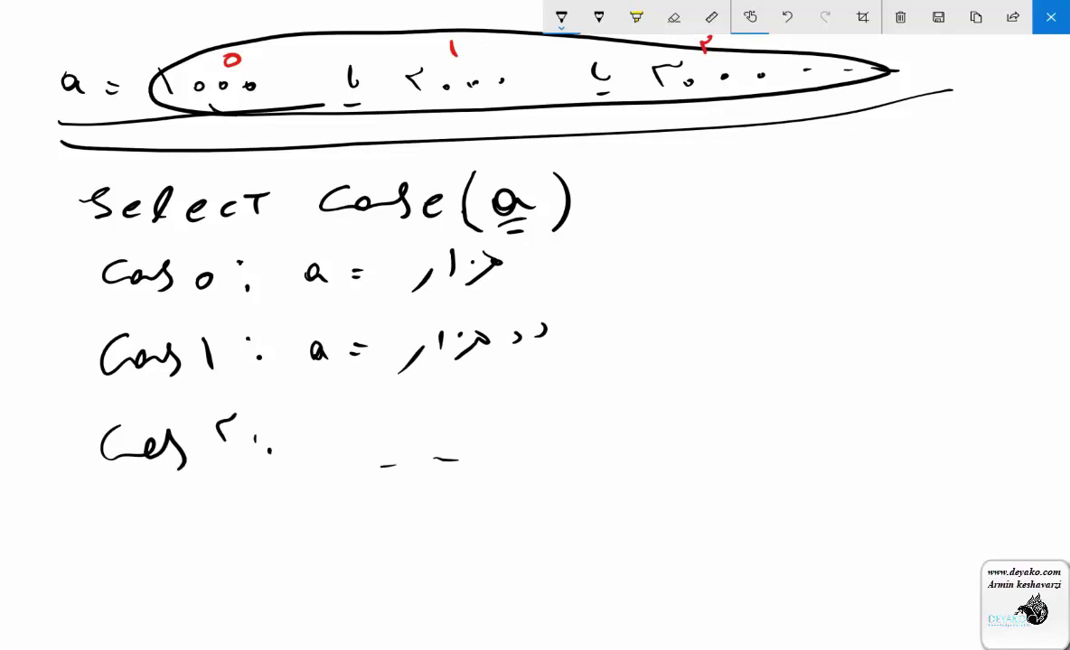
mouse_move(209, 134)
mouse_down()
mouse_move(496, 125)
mouse_move(827, 93)
mouse_move(795, 50)
mouse_move(479, 23)
mouse_move(151, 86)
mouse_move(335, 116)
mouse_up()
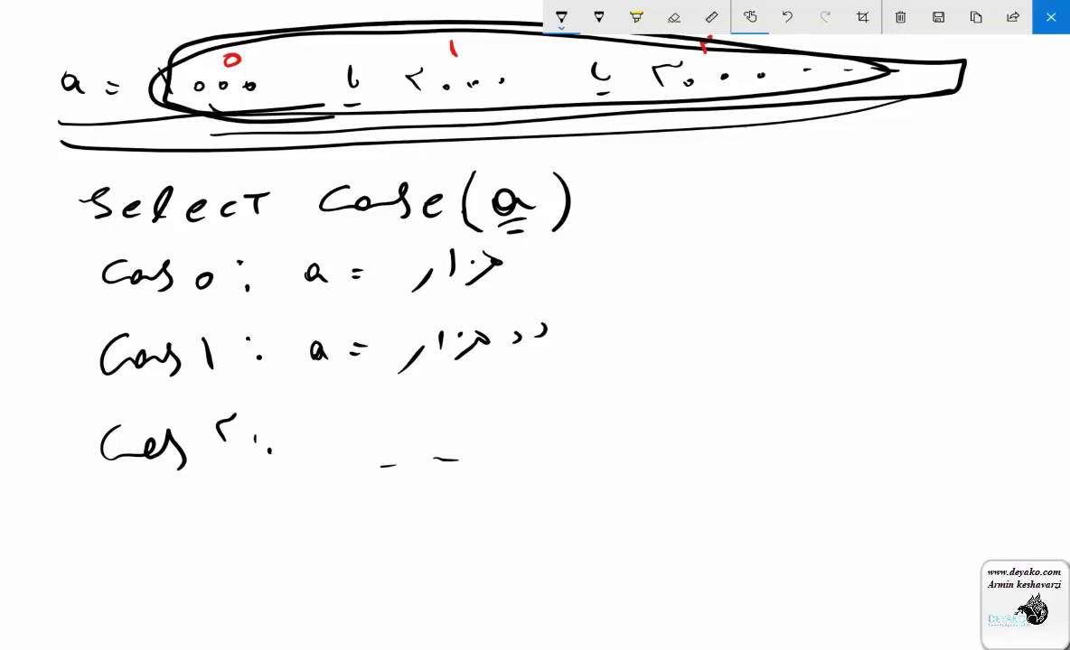
mouse_move(237, 249)
mouse_down()
mouse_move(237, 451)
mouse_move(215, 502)
mouse_move(246, 515)
mouse_up()
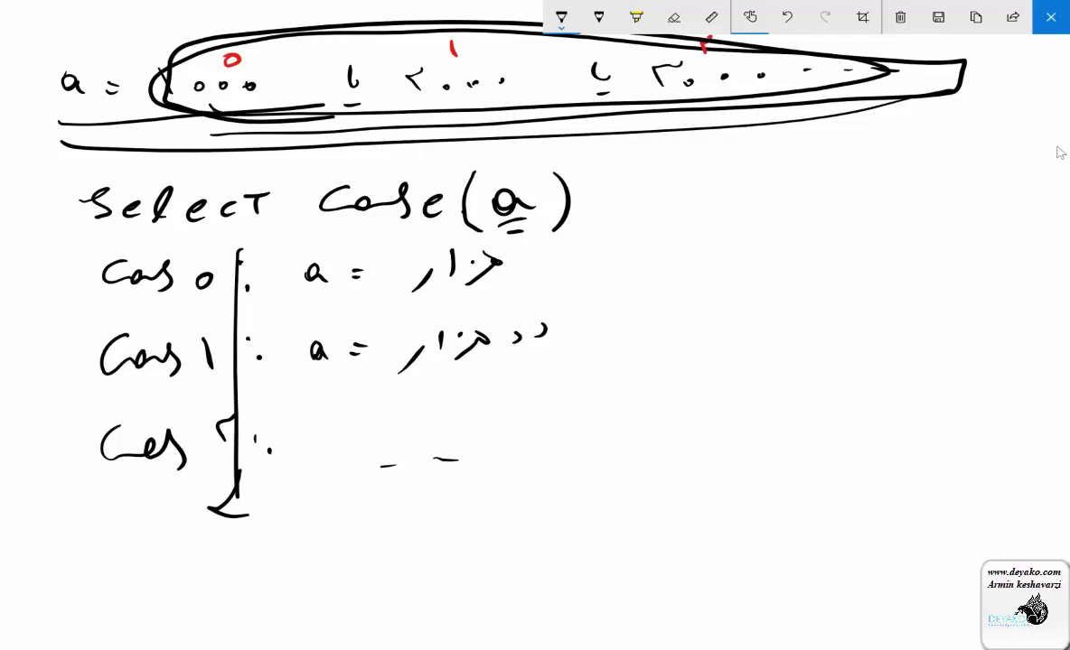
click(1049, 5)
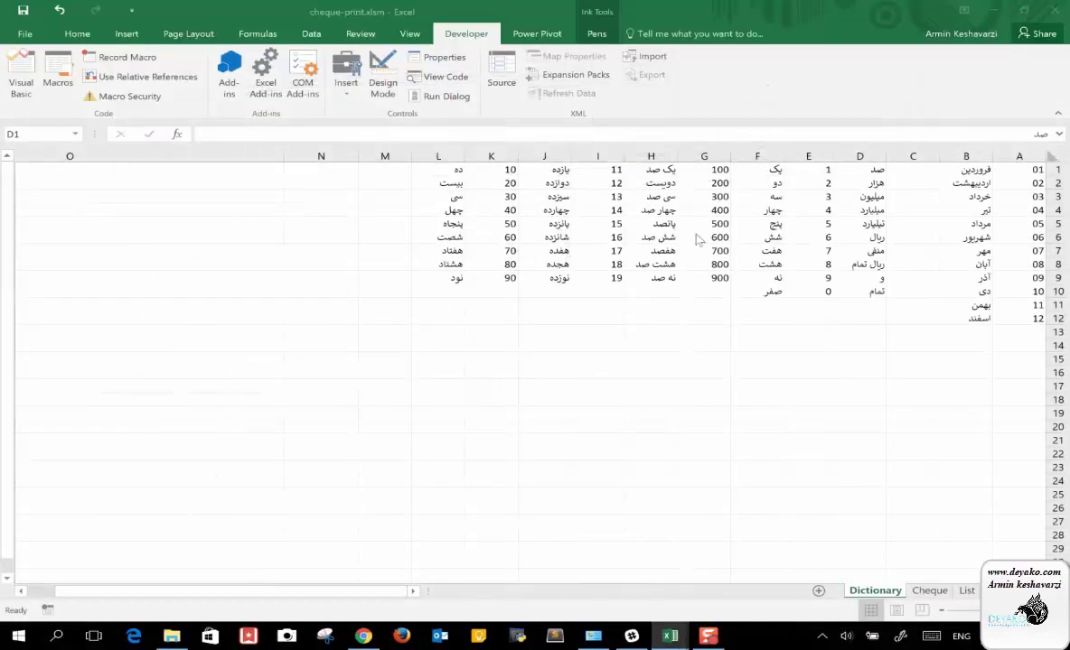
mouse_move(670, 636)
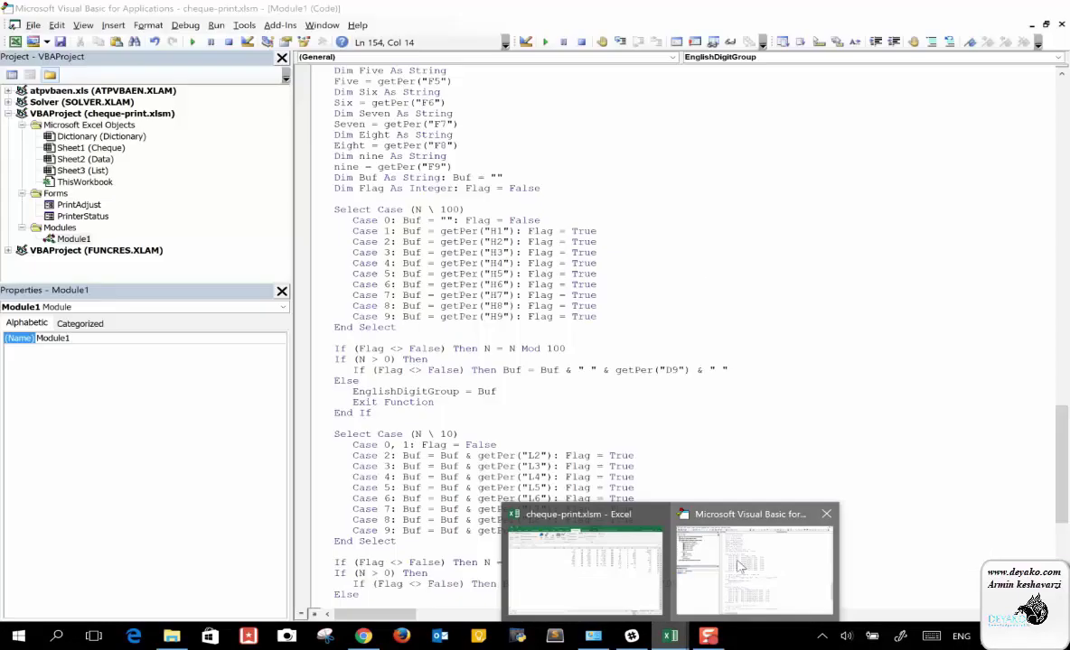
click(745, 560)
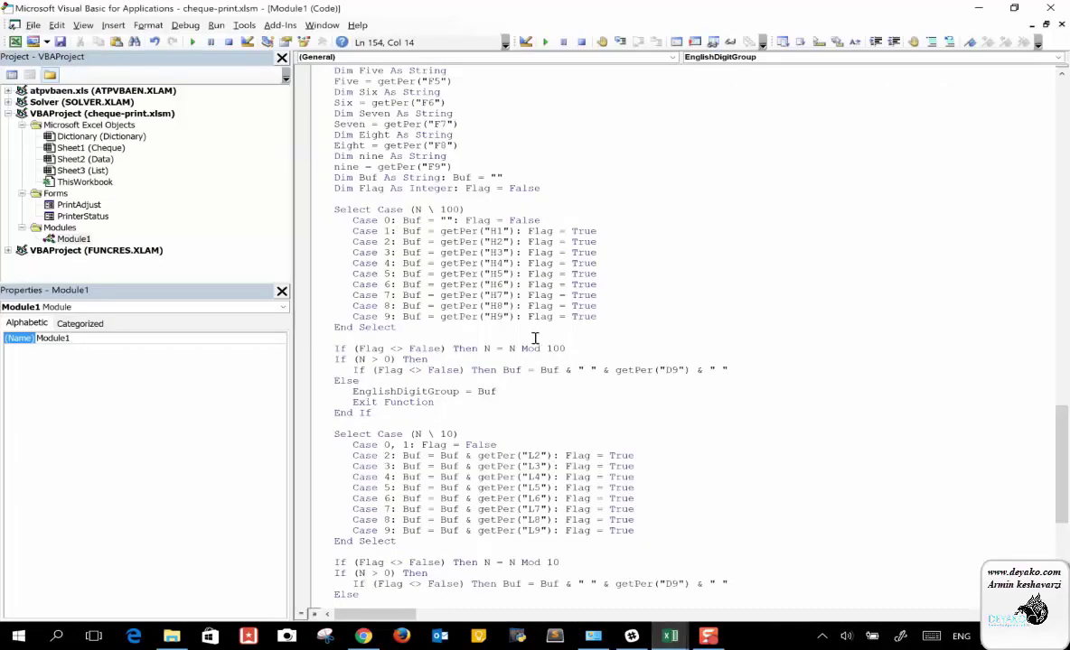
scroll(535, 339, up, 5)
scroll(535, 339, up, 4)
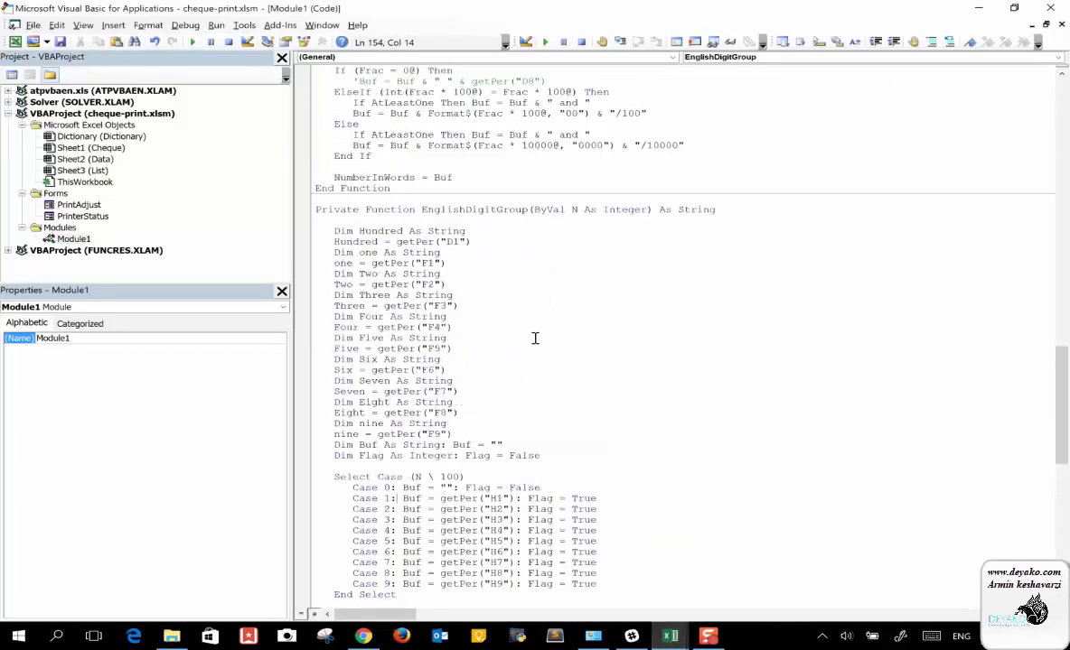
scroll(535, 338, up, 4)
scroll(535, 339, up, 3)
scroll(535, 338, up, 1)
scroll(535, 337, up, 4)
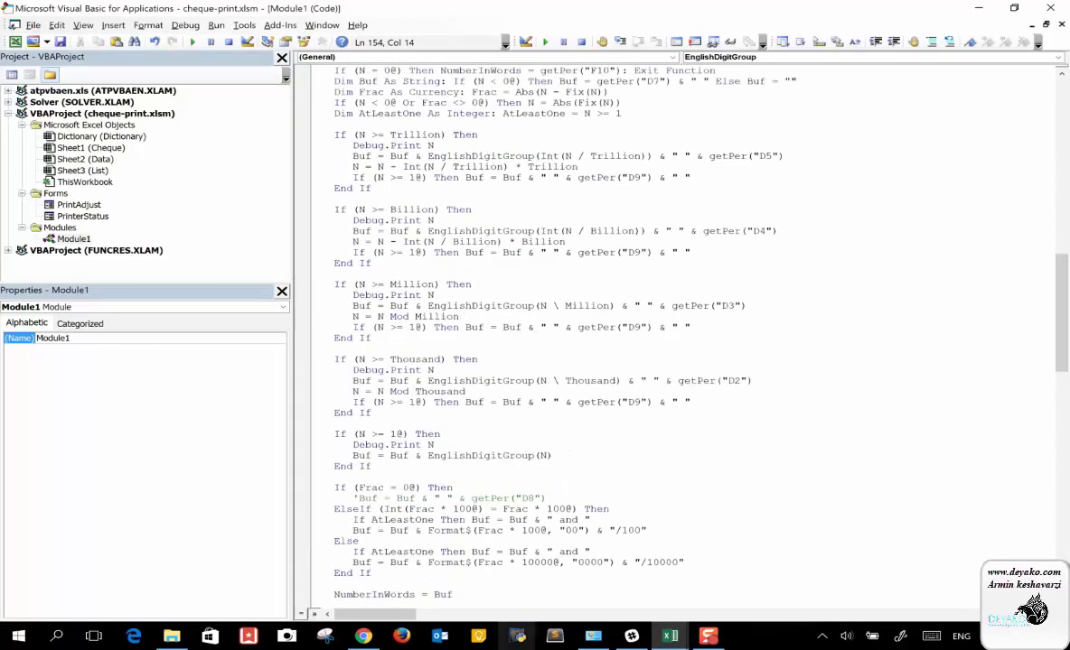
scroll(560, 351, up, 9)
scroll(561, 351, up, 4)
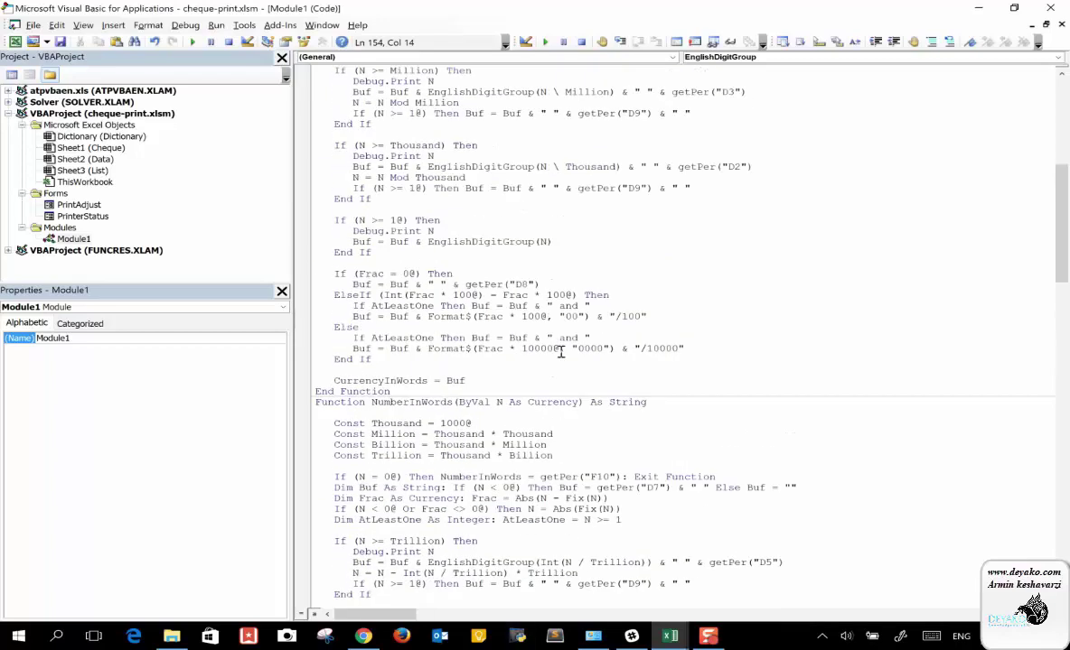
scroll(560, 351, up, 3)
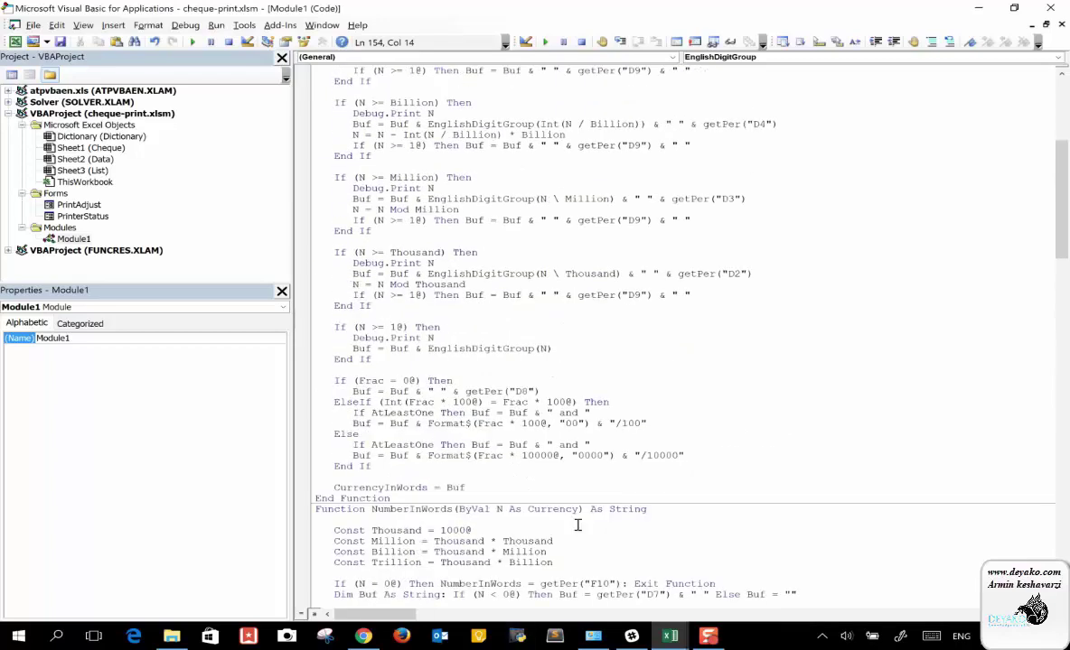
scroll(577, 525, down, 15)
scroll(579, 524, down, 4)
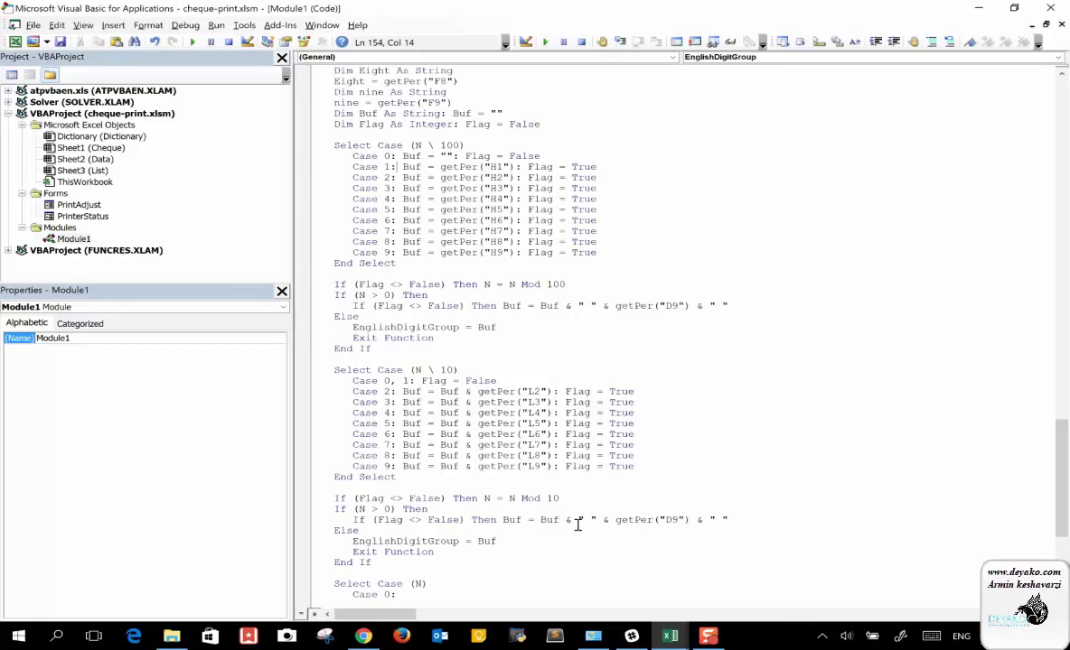
scroll(569, 533, down, 8)
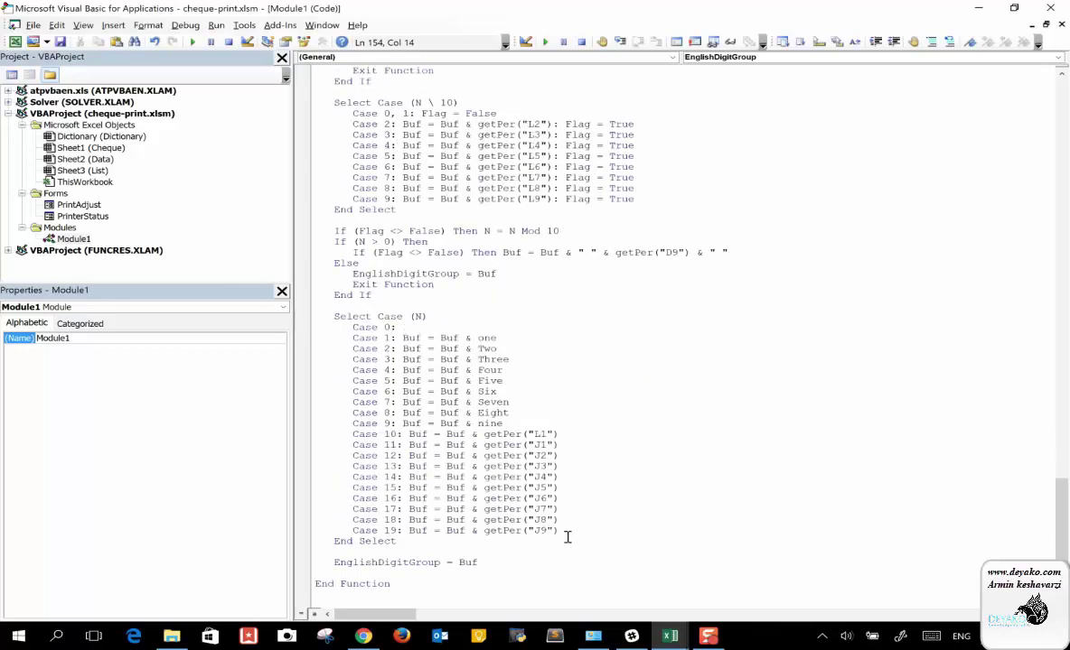
click(567, 537)
double_click(411, 413)
click(490, 413)
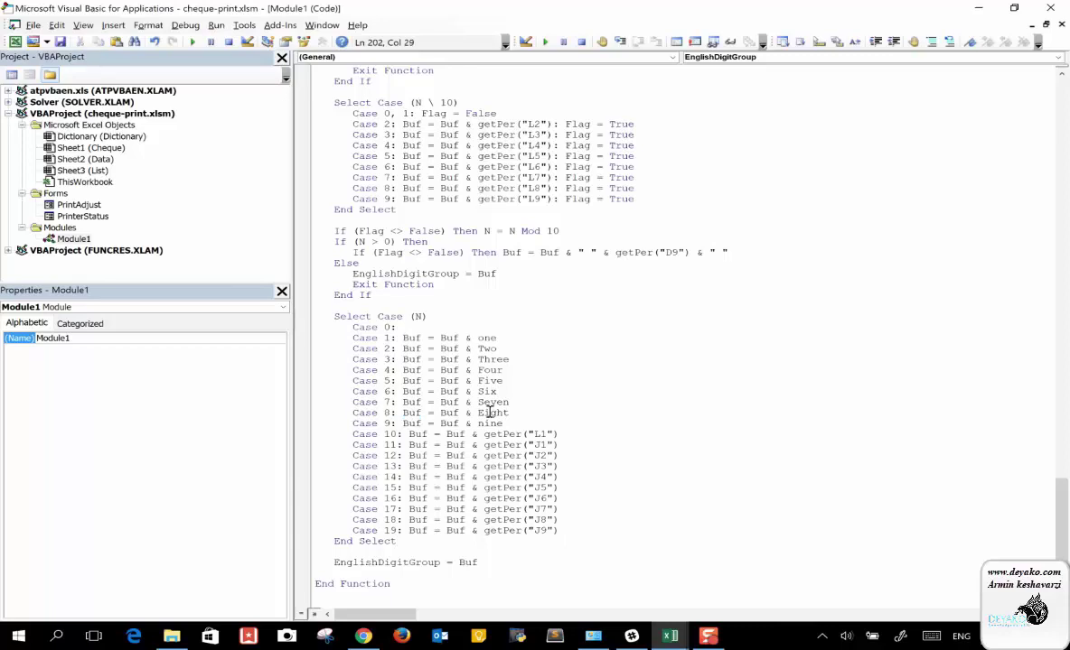
double_click(501, 455)
scroll(506, 463, up, 4)
scroll(506, 461, up, 3)
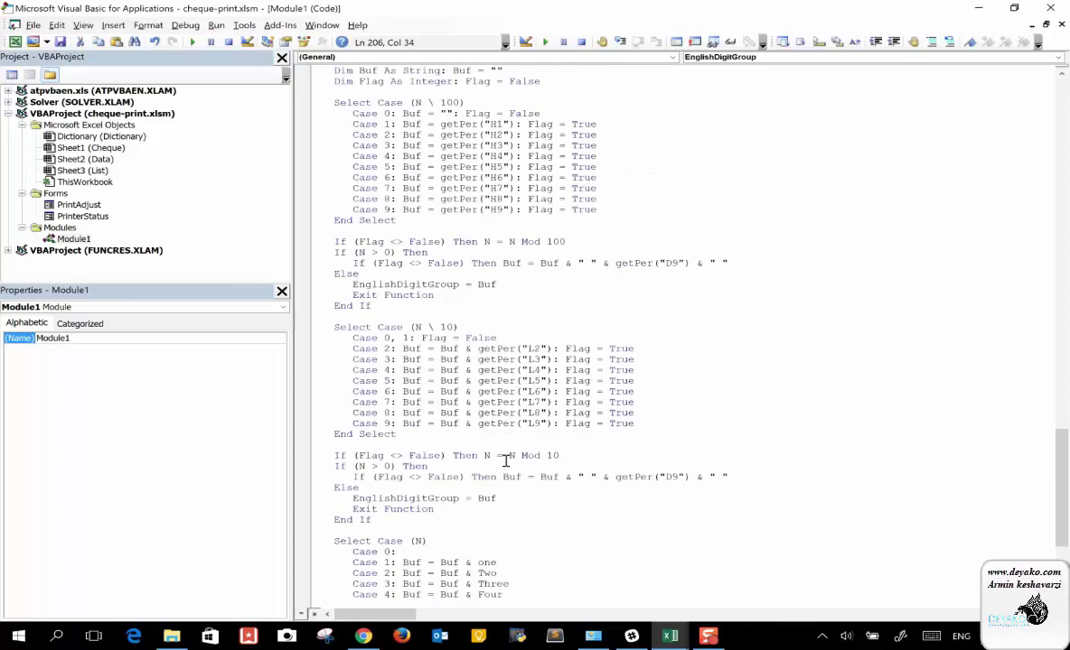
double_click(492, 359)
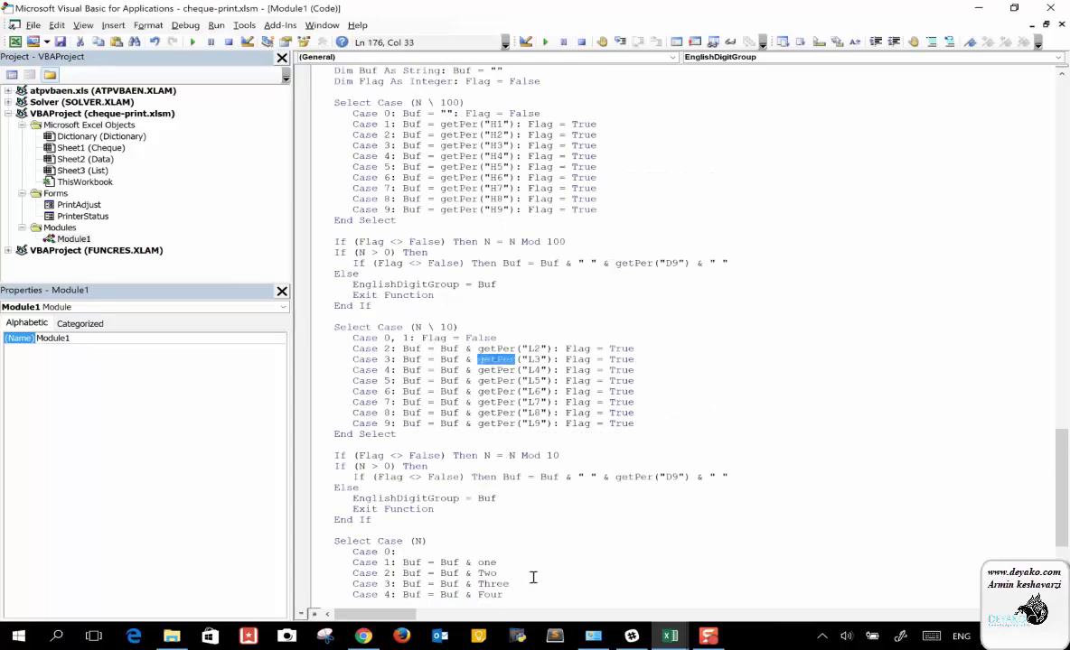
scroll(664, 480, up, 3)
scroll(664, 480, up, 4)
scroll(664, 482, up, 9)
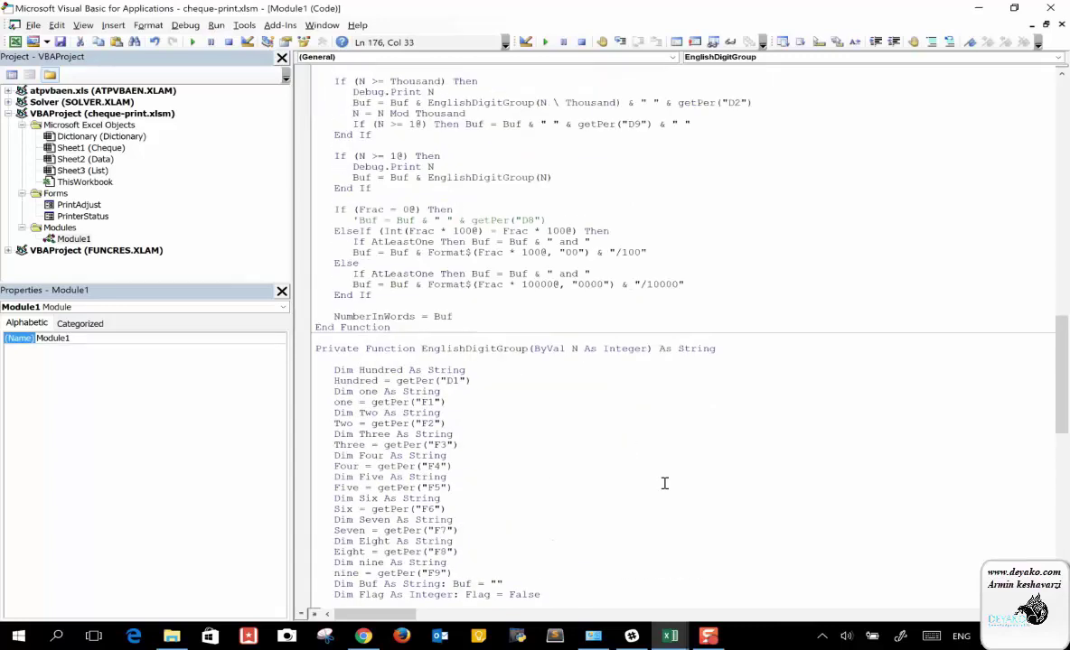
scroll(664, 484, up, 3)
scroll(664, 483, up, 4)
scroll(664, 484, up, 3)
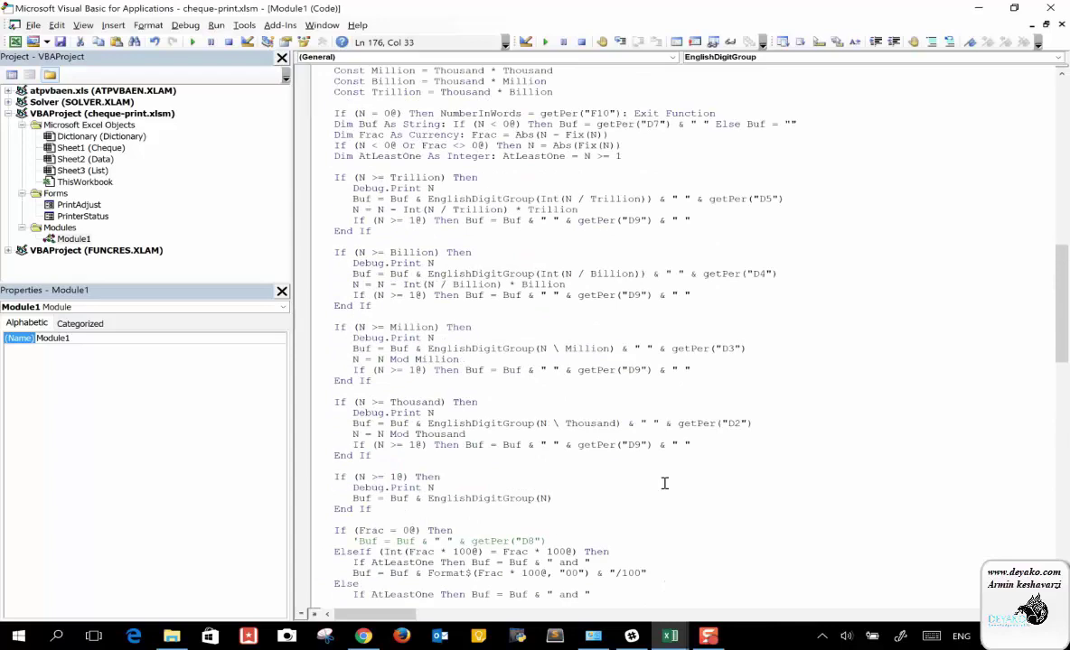
scroll(664, 483, up, 4)
scroll(664, 483, up, 4)
scroll(664, 483, up, 10)
scroll(664, 483, up, 4)
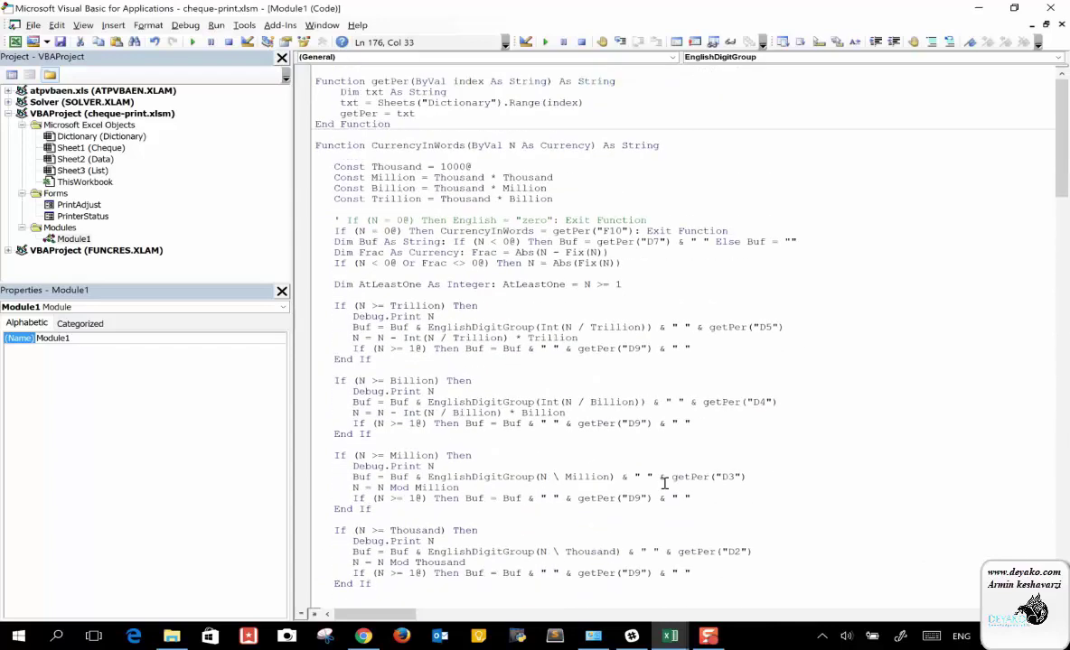
scroll(664, 479, down, 7)
scroll(664, 478, down, 2)
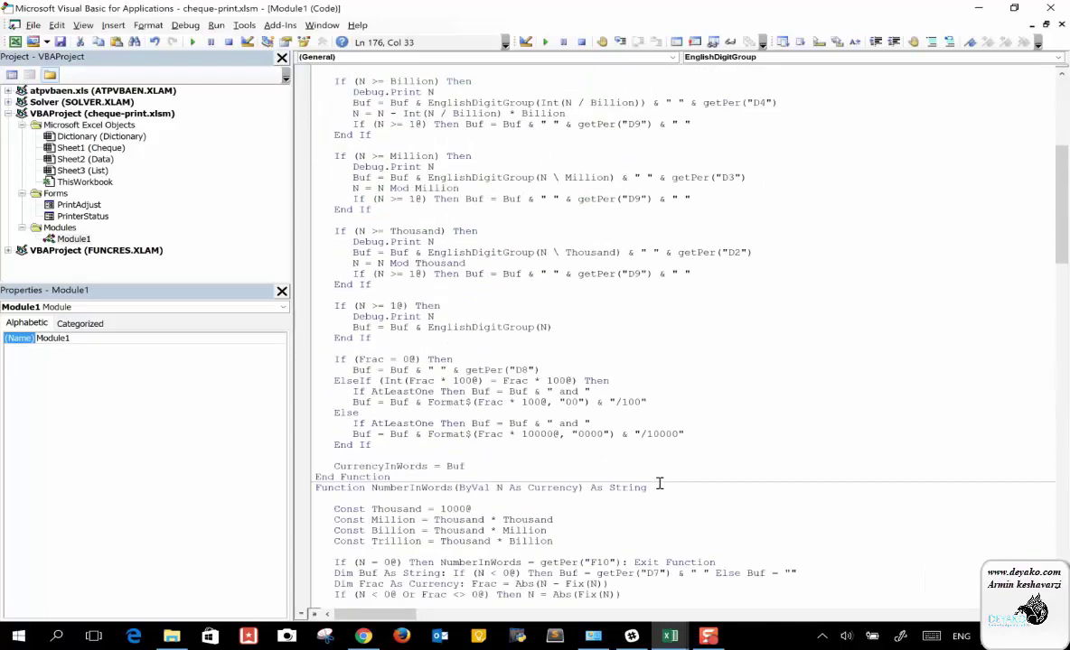
click(419, 478)
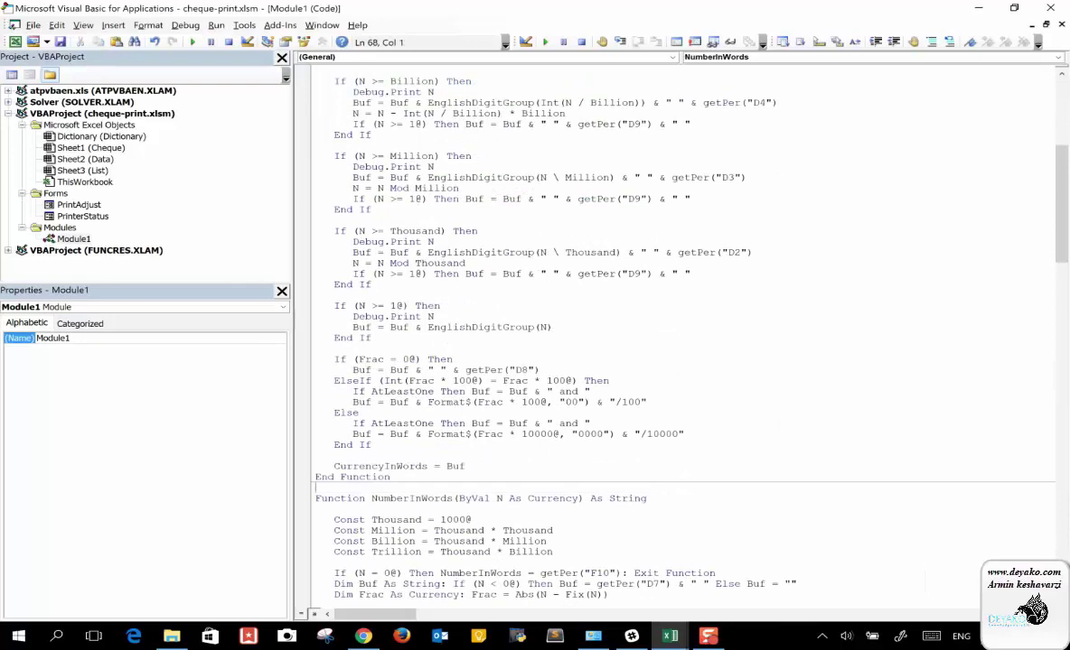
scroll(511, 325, up, 9)
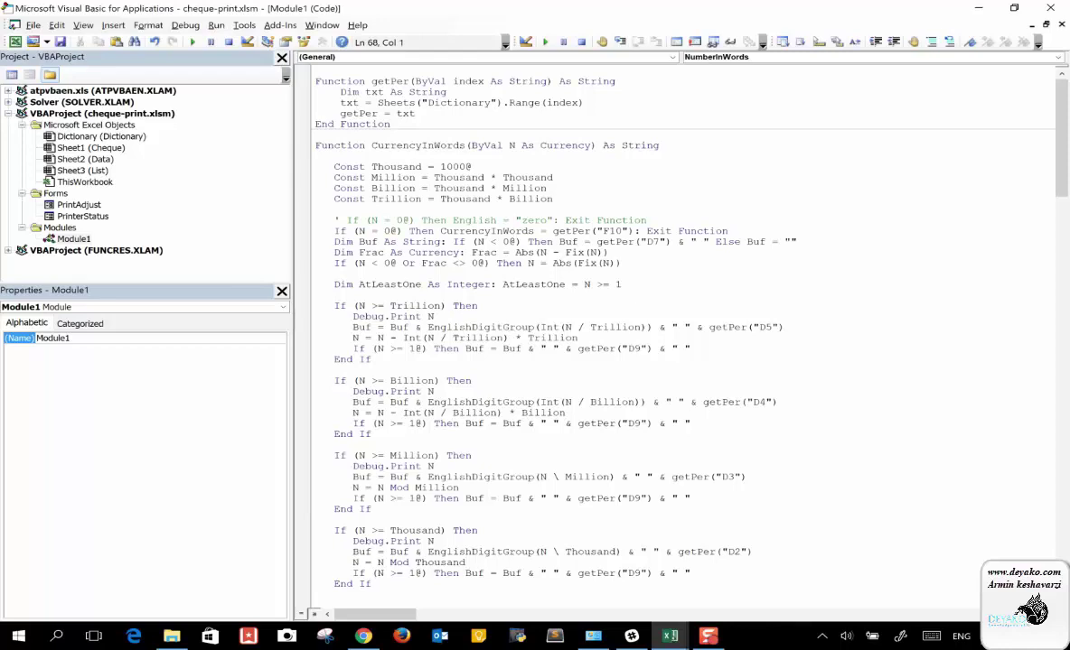
click(624, 587)
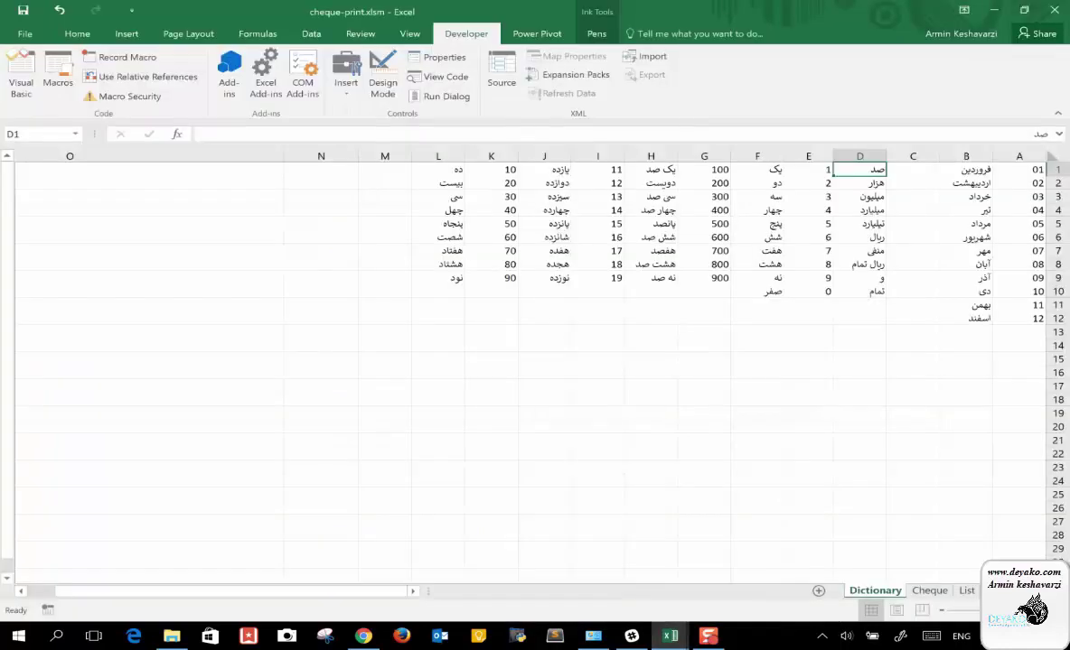